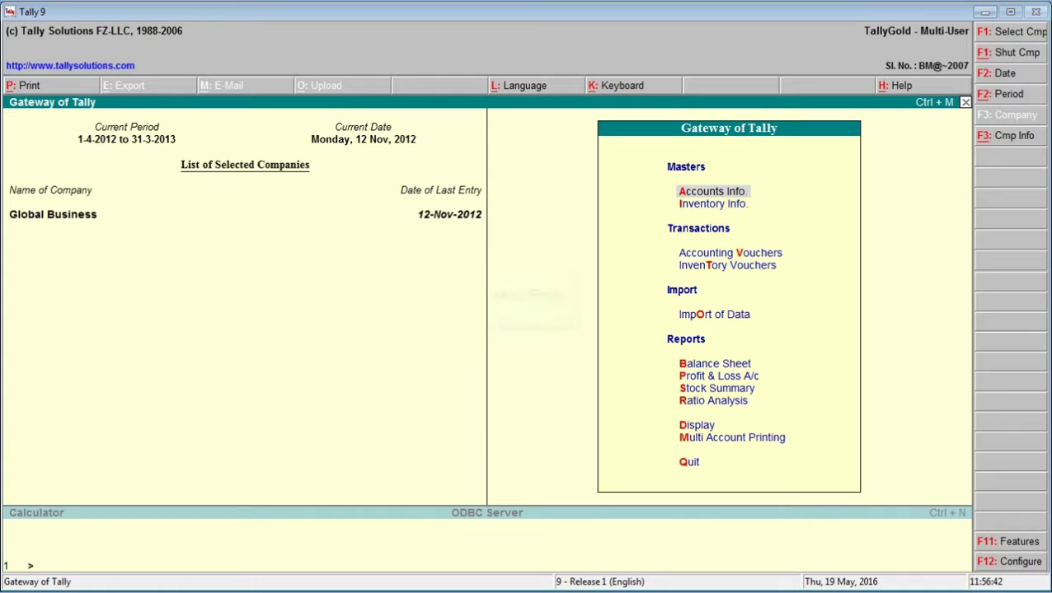
Step: Start creating a single accounting group named Local Debtors, leaving its alias empty
key(Return)
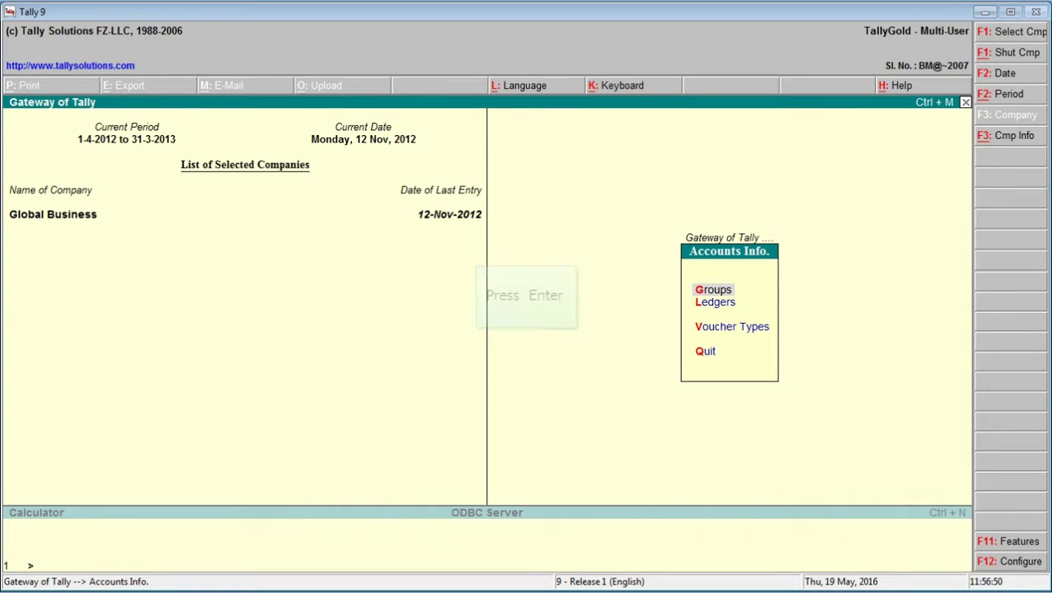
key(Return)
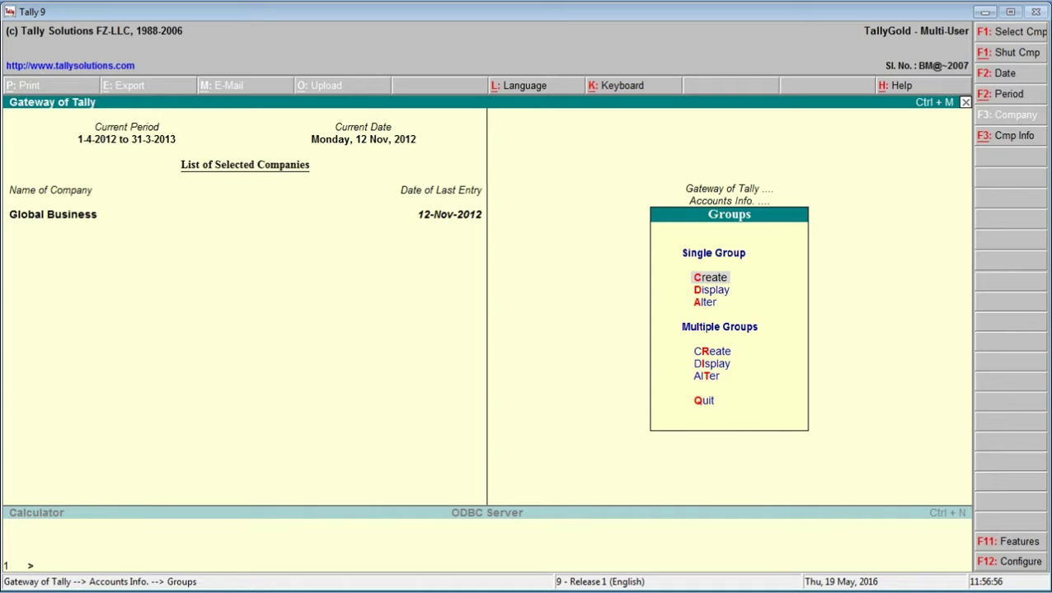
key(Return)
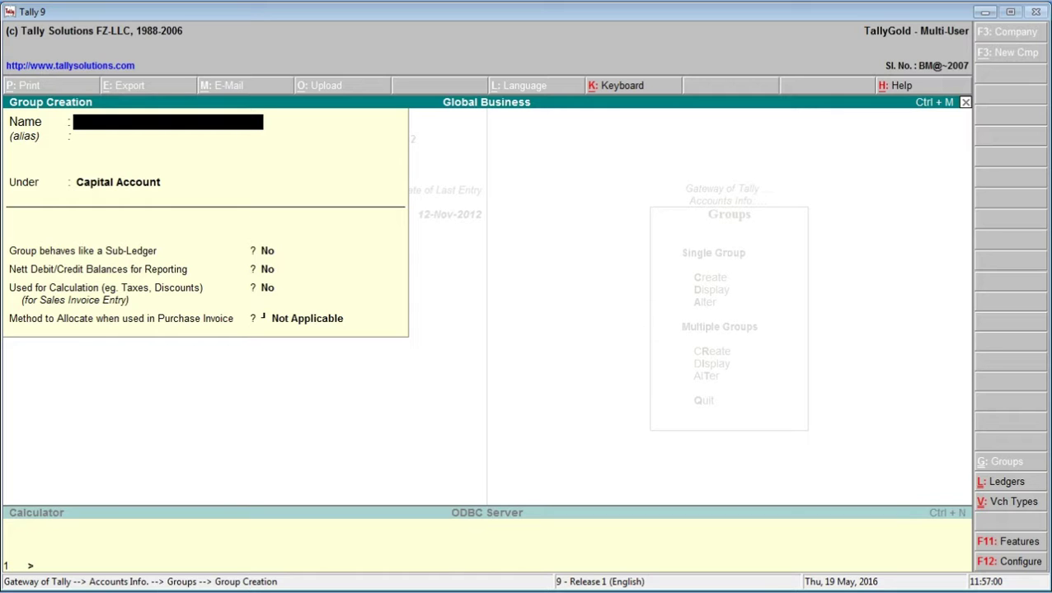
text(Local D)
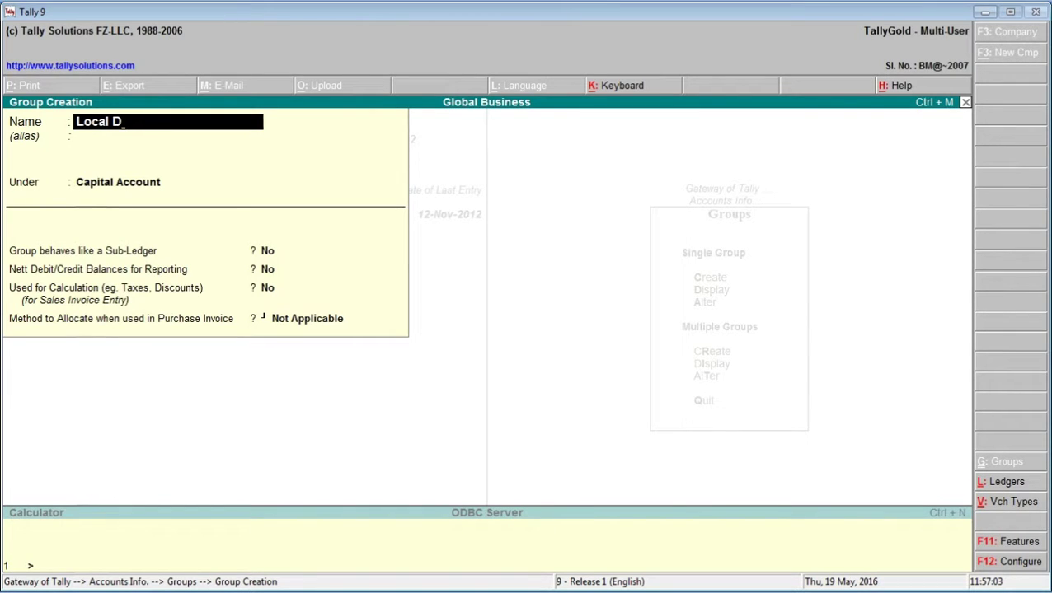
text(ebtors)
key(Return)
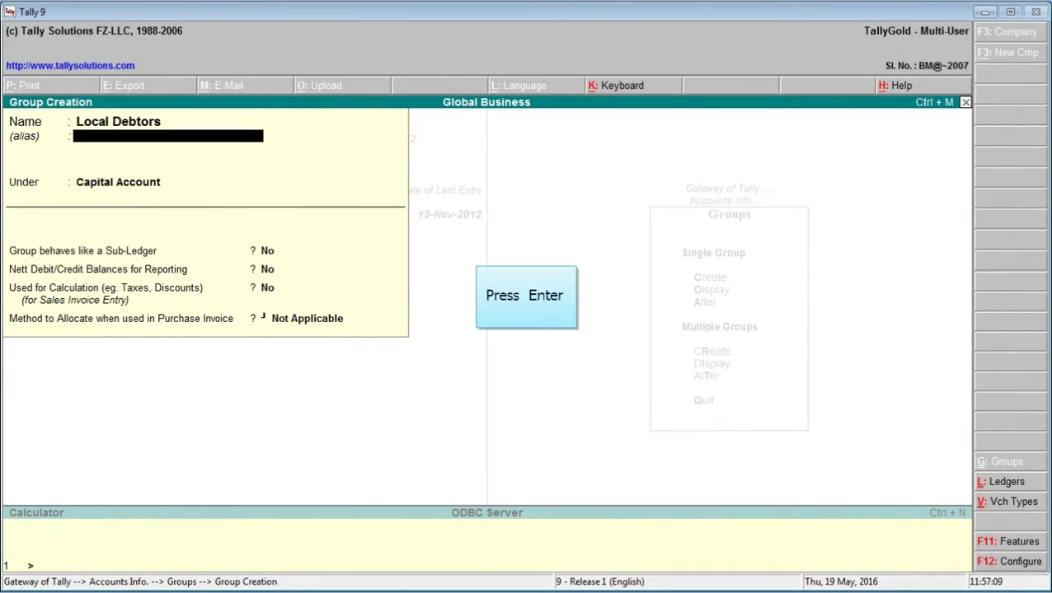
key(Return)
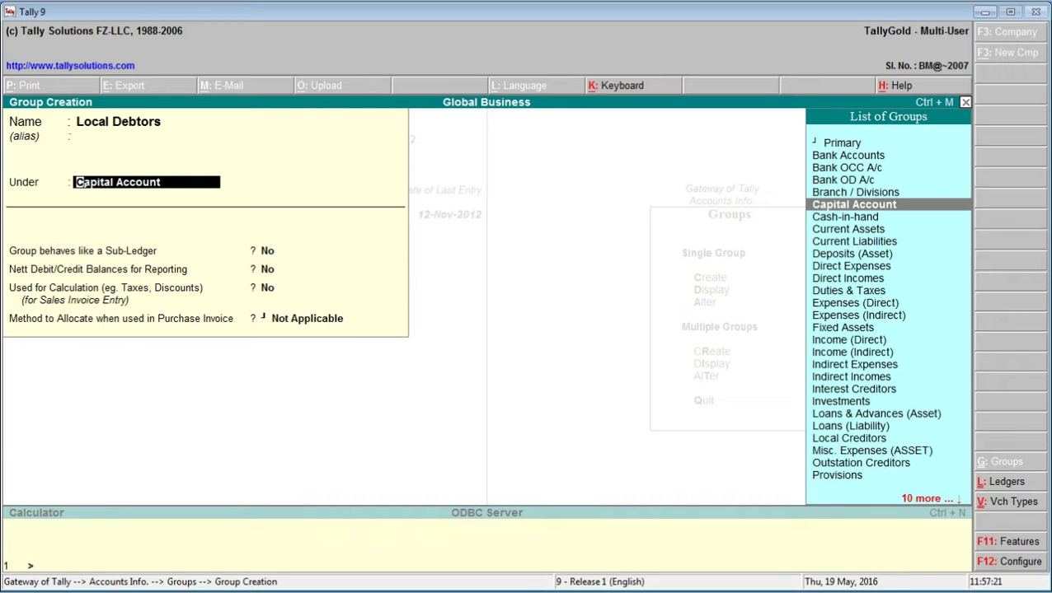
Step: Place the Local Debtors group under Sundry Debtors
text(S)
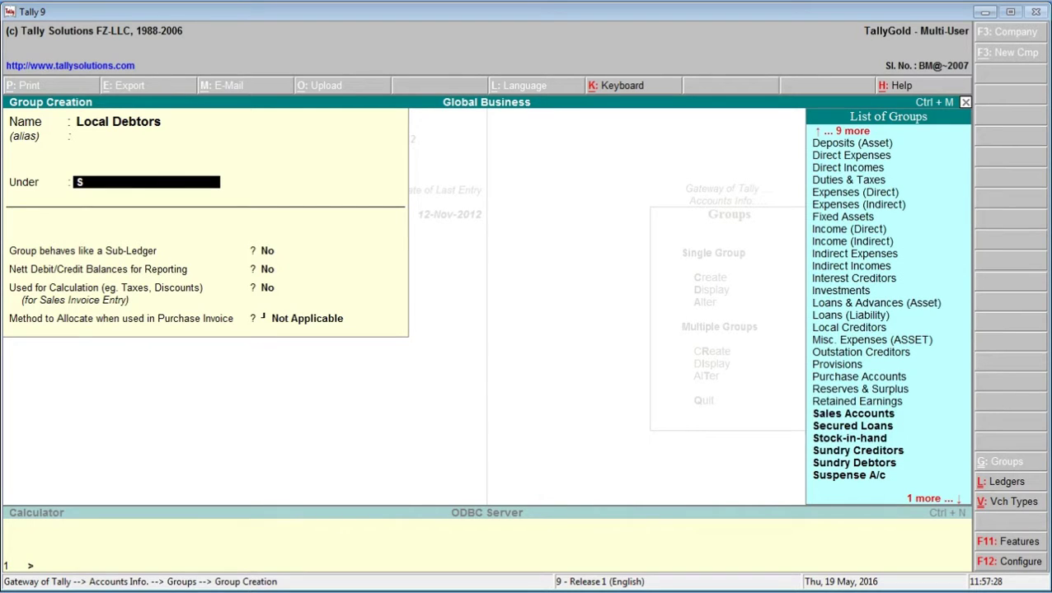
key(Down)
key(Down)
key(Down)
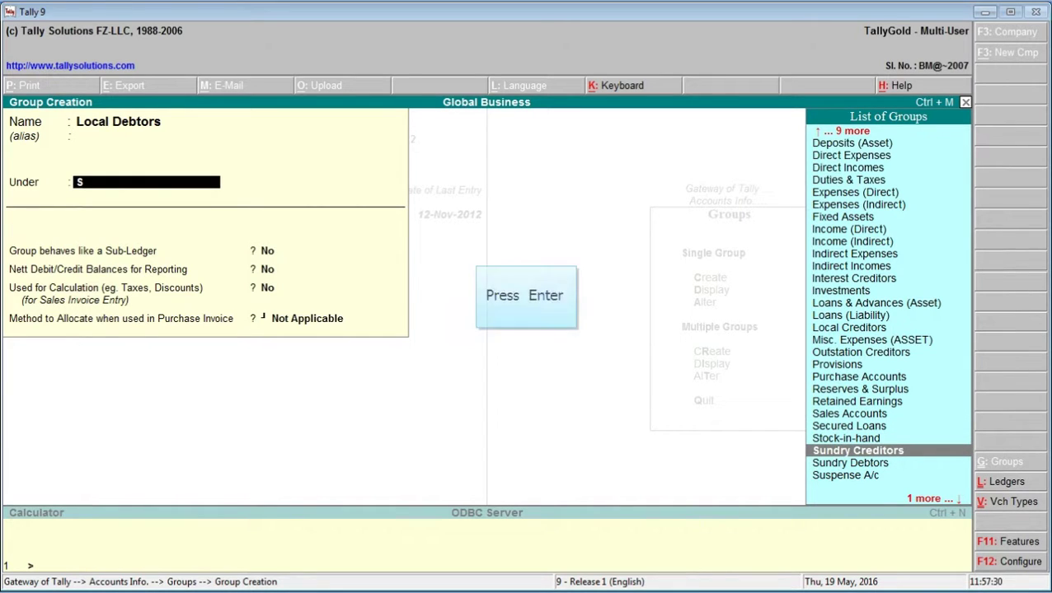
key(Down)
key(Return)
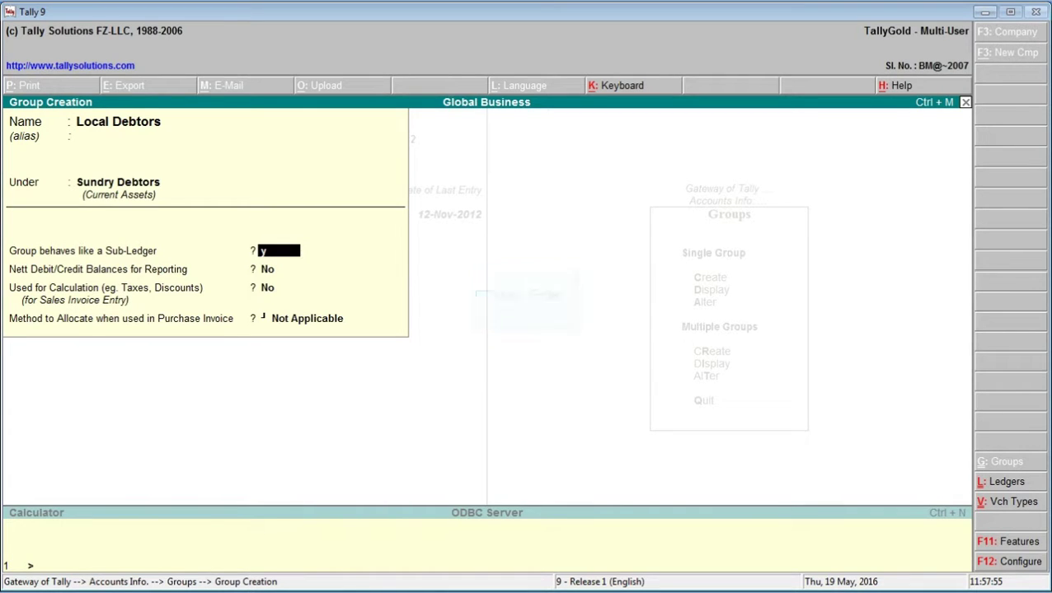
Step: Make the group behave like a sub-ledger, keep the allocation method Not Applicable, and save it, returning to Accounts Info
key(Return)
key(Return)
key(Return)
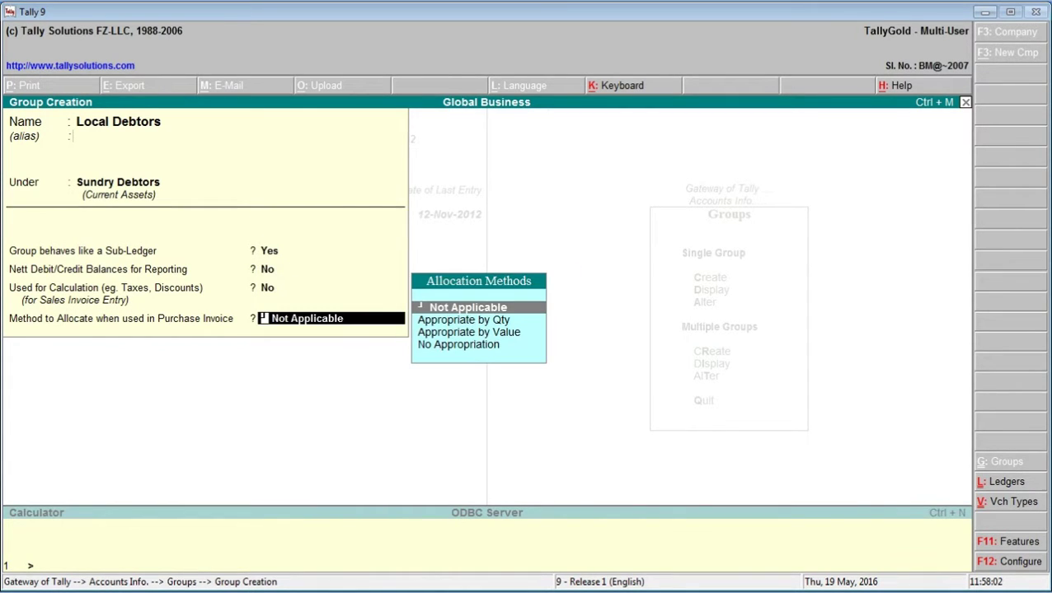
key(Return)
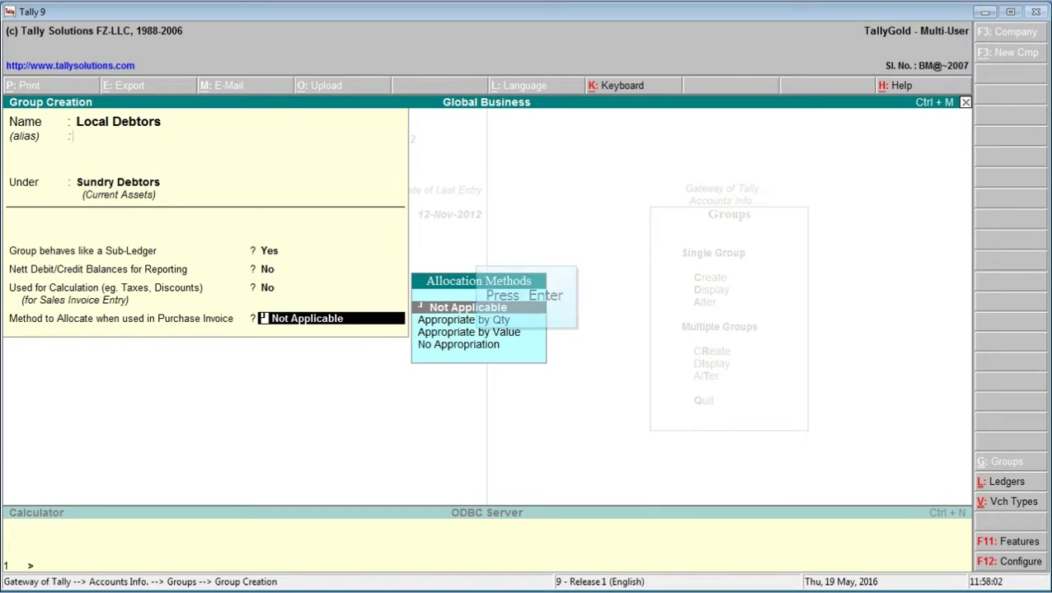
key(Return)
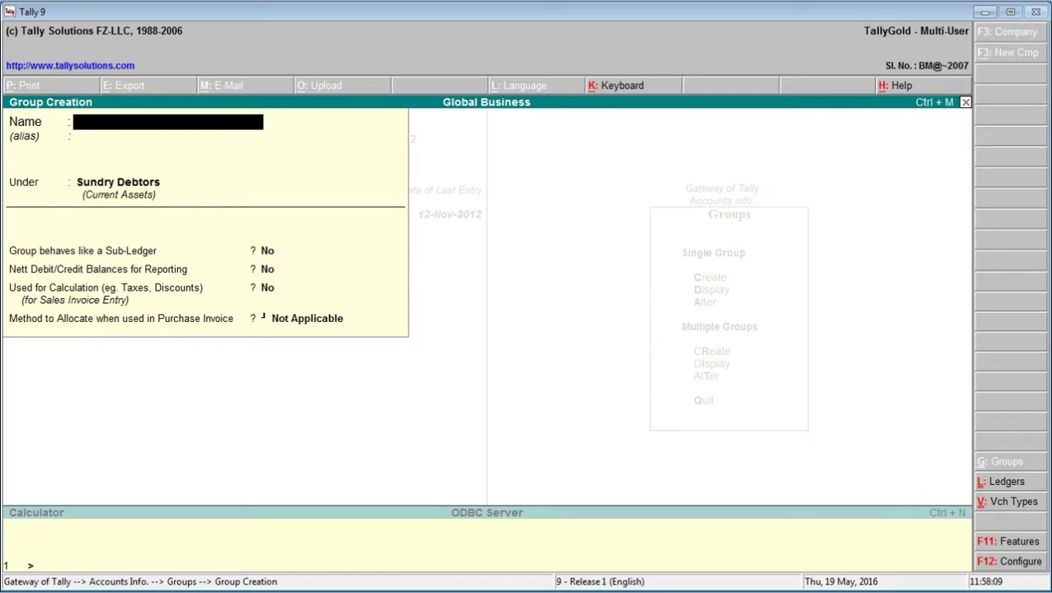
key(Escape)
key(Return)
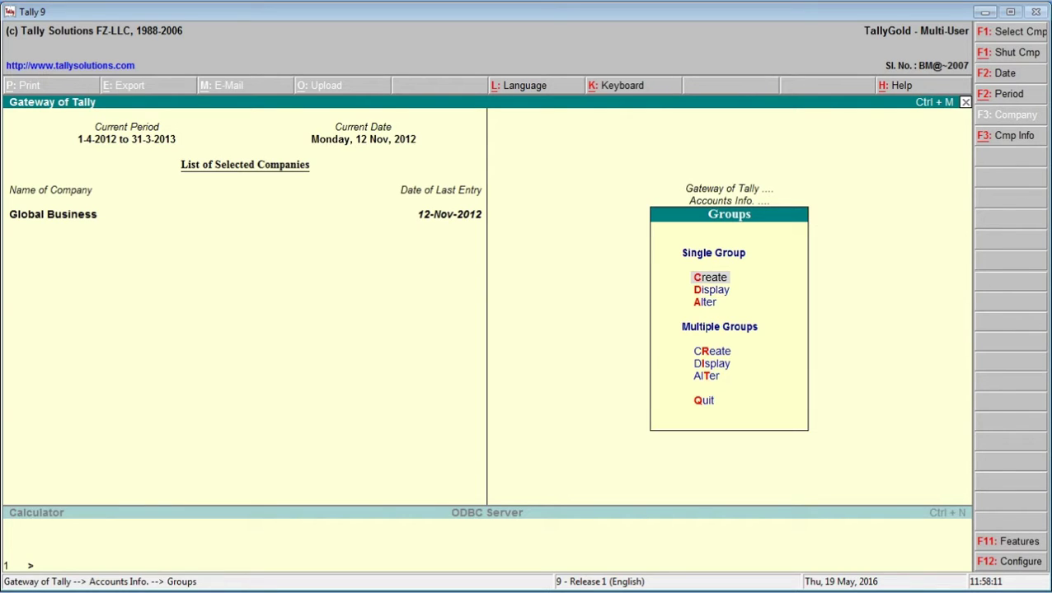
key(Escape)
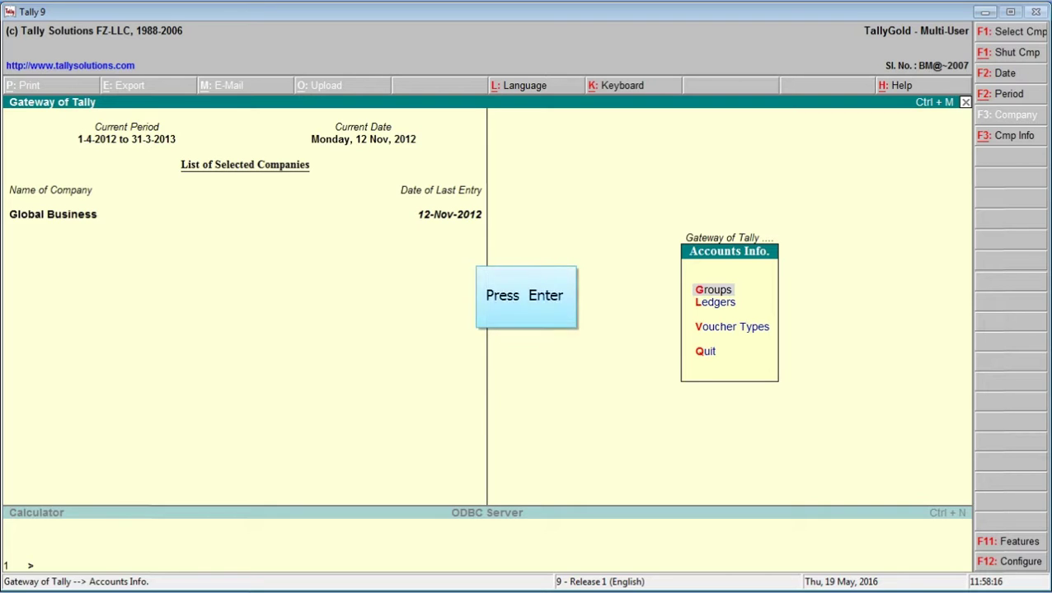
Step: Start creating a single ledger named Data Tech Services, leaving its alias empty
key(Down)
key(Return)
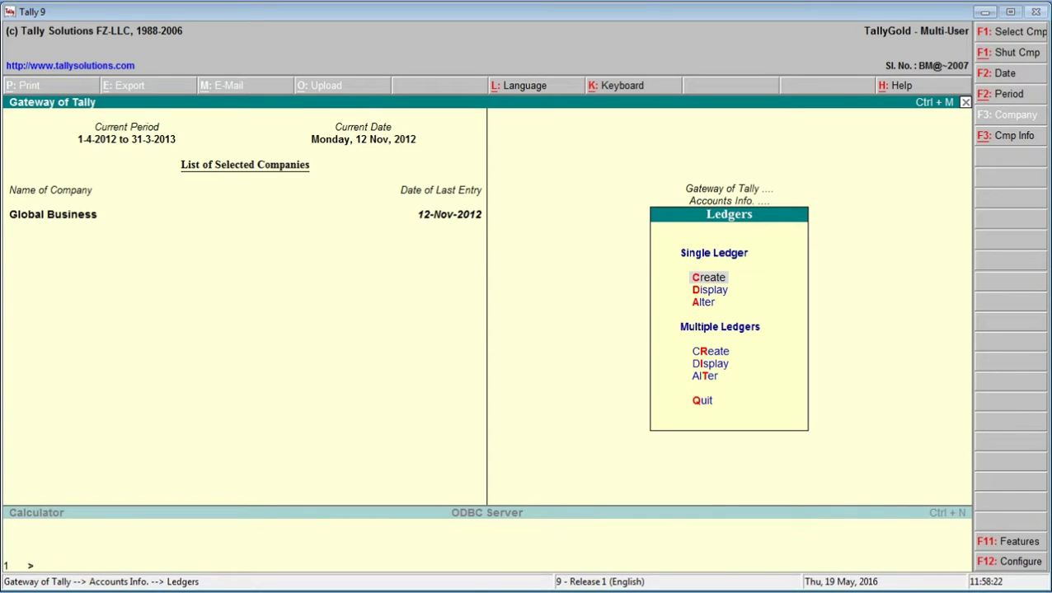
key(Return)
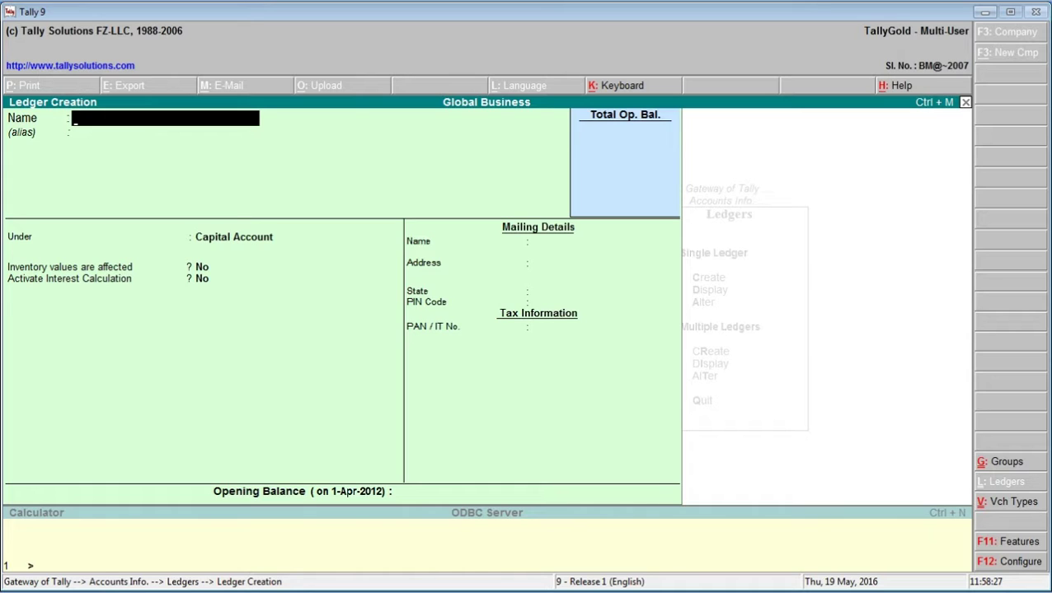
text(Data Tech)
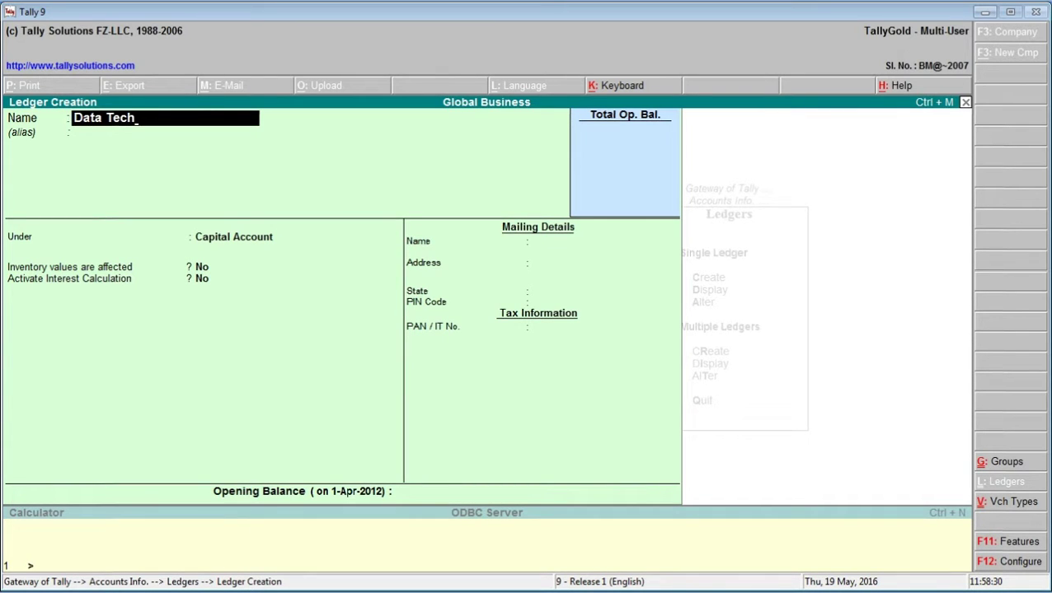
text( Serv)
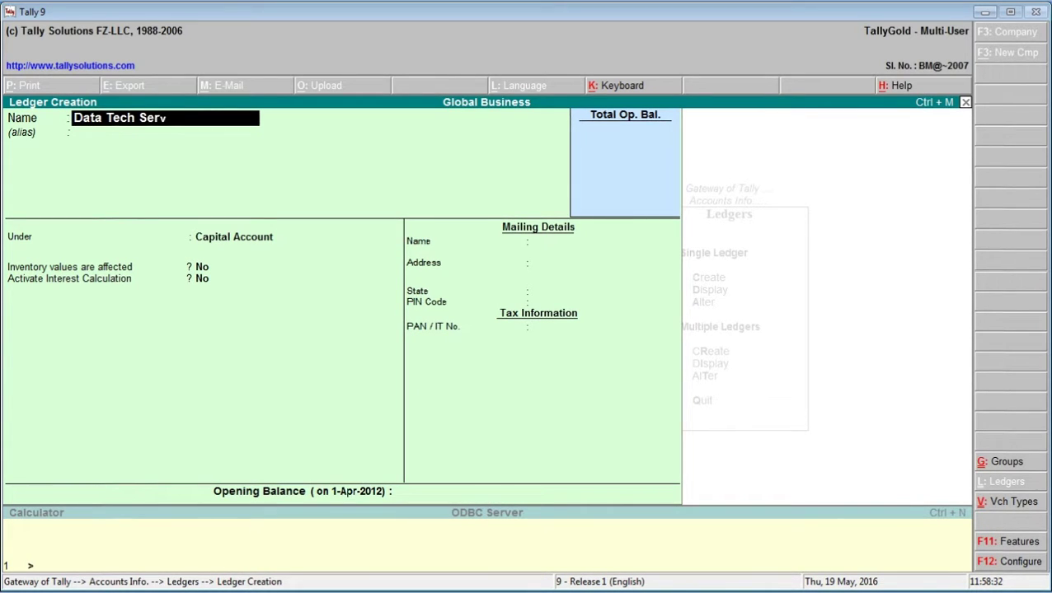
text(ices)
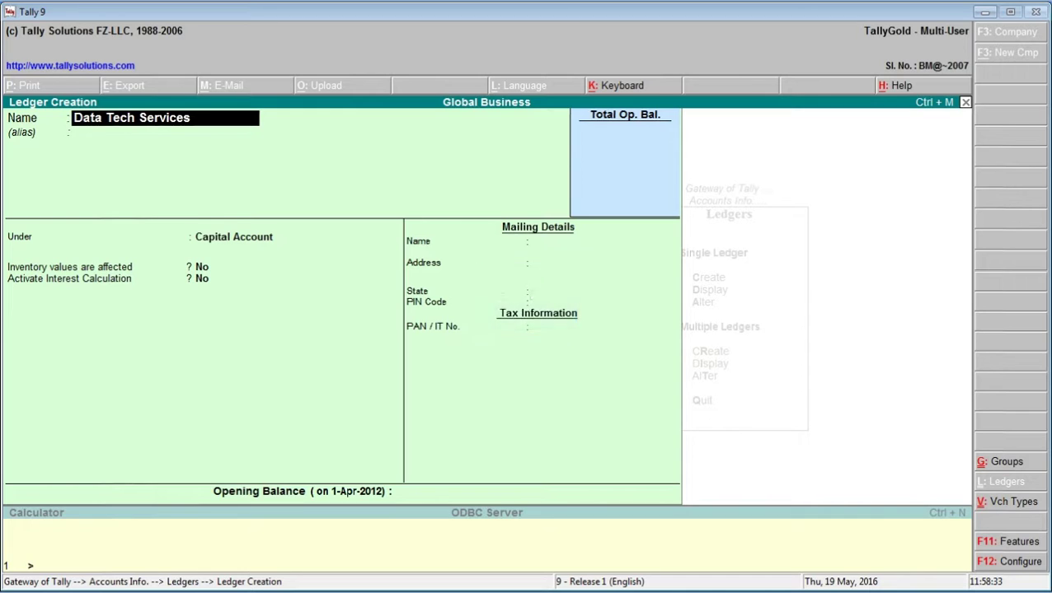
key(Return)
key(Return)
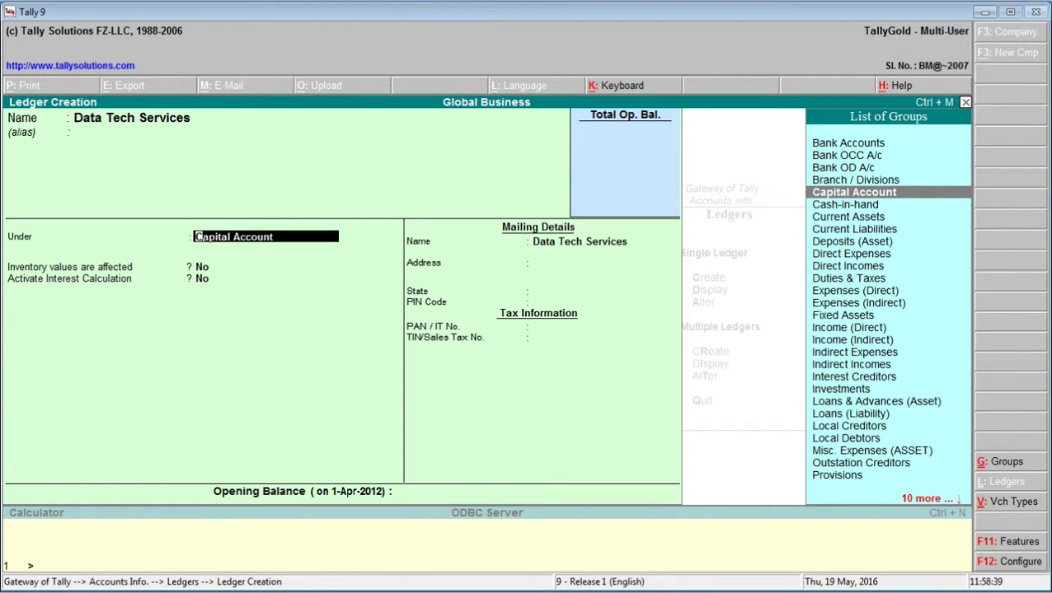
Step: Place the ledger under Local Debtors, with bill-by-bill balances set to Yes and inventory effect and interest calculation set to No
text(Loc)
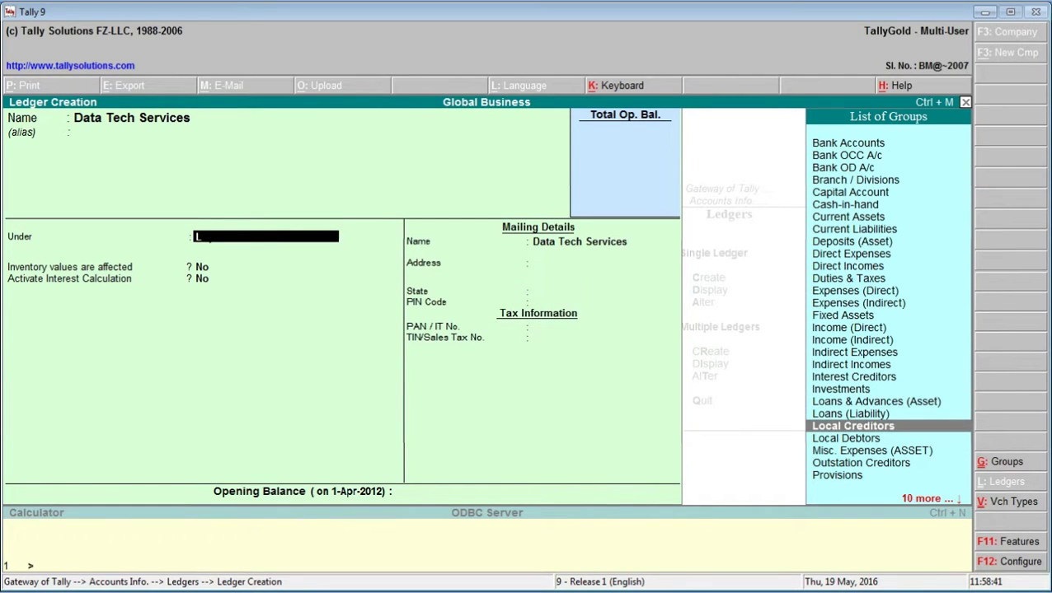
key(Down)
key(Return)
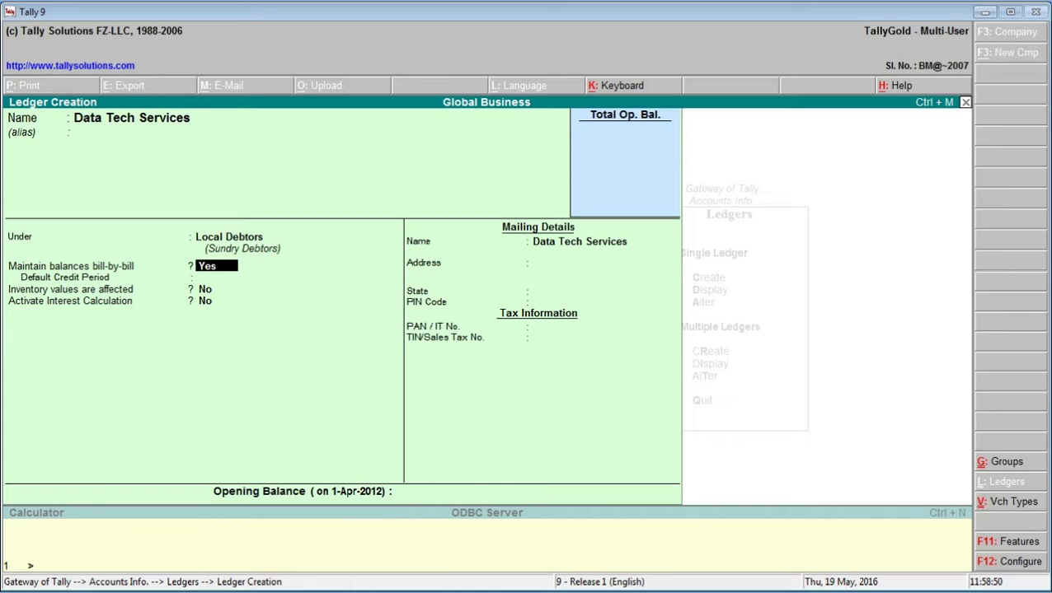
key(Return)
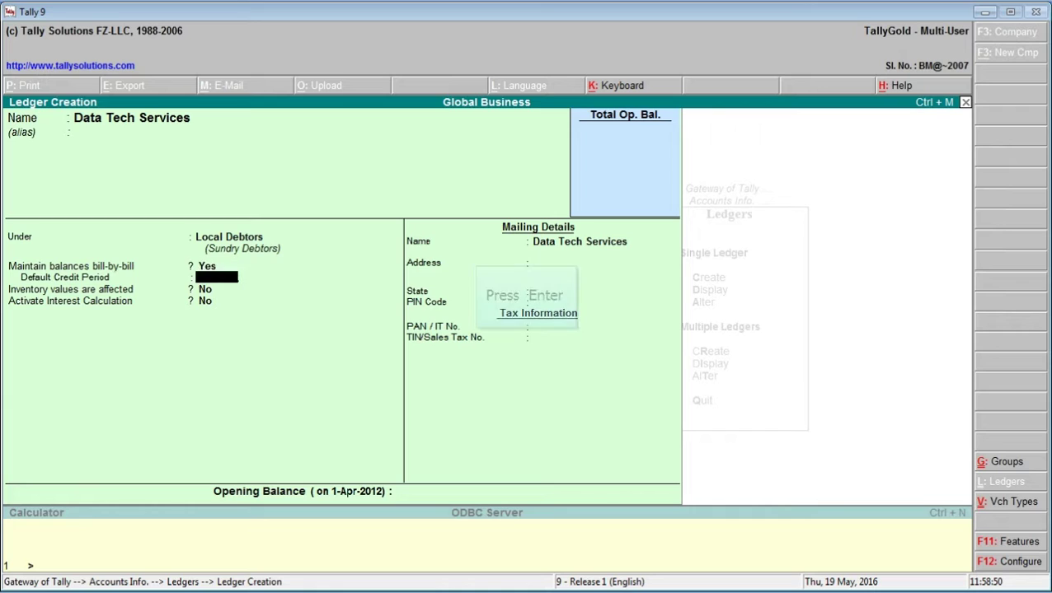
key(Return)
key(Return)
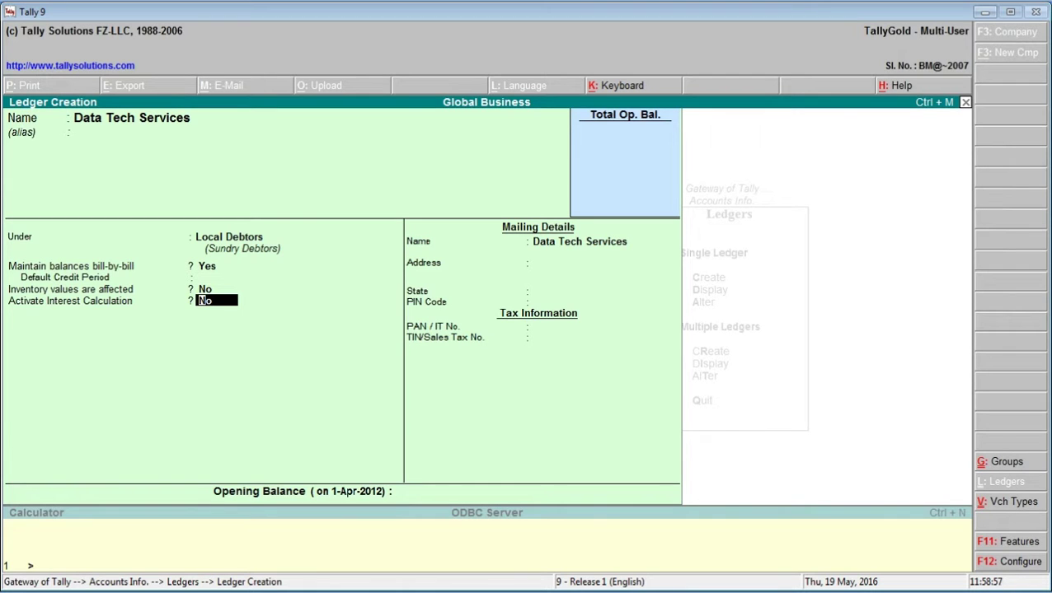
key(Return)
key(Return)
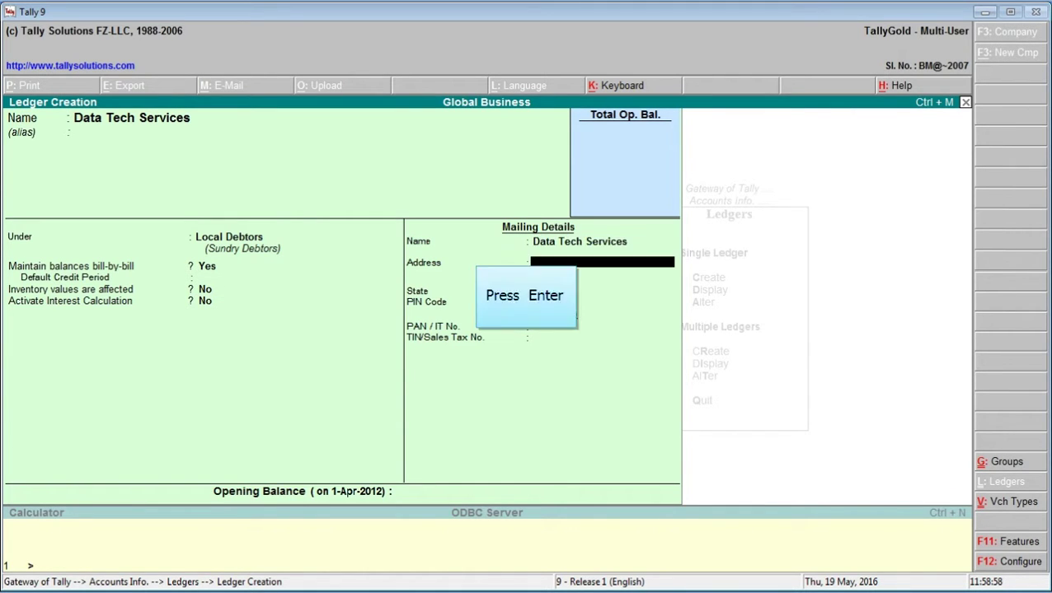
Step: Save the Data Tech Services ledger with no address or tax details and return to the Gateway of Tally
key(Return)
key(Return)
key(Return)
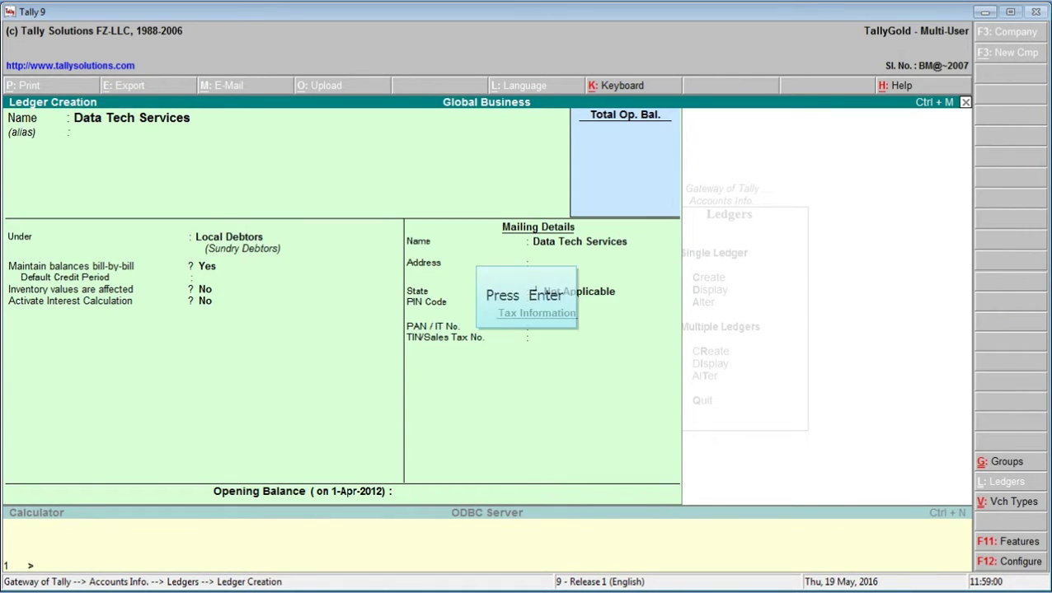
key(Return)
key(Return)
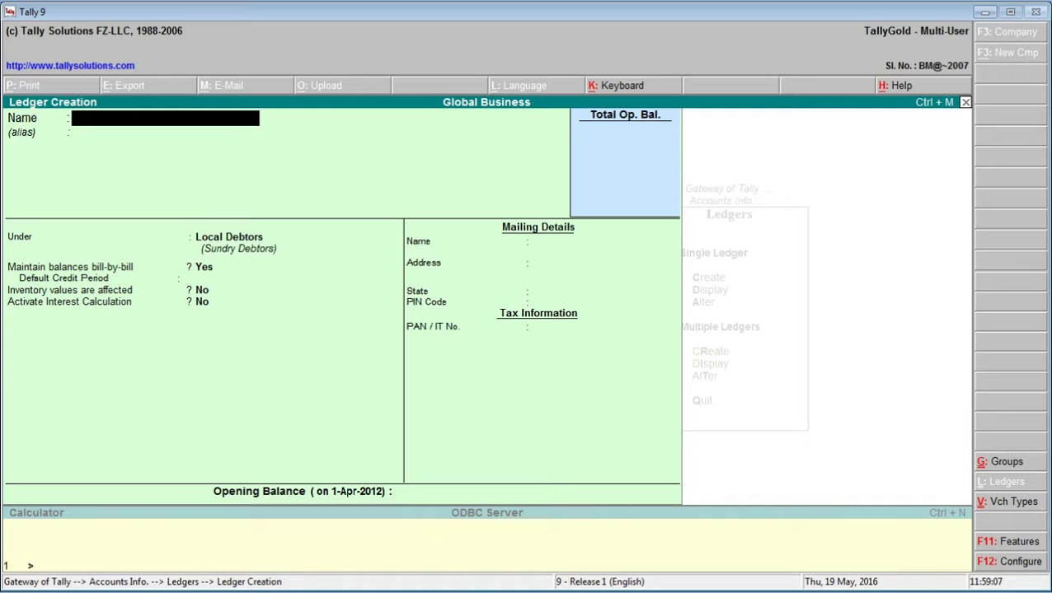
key(Escape)
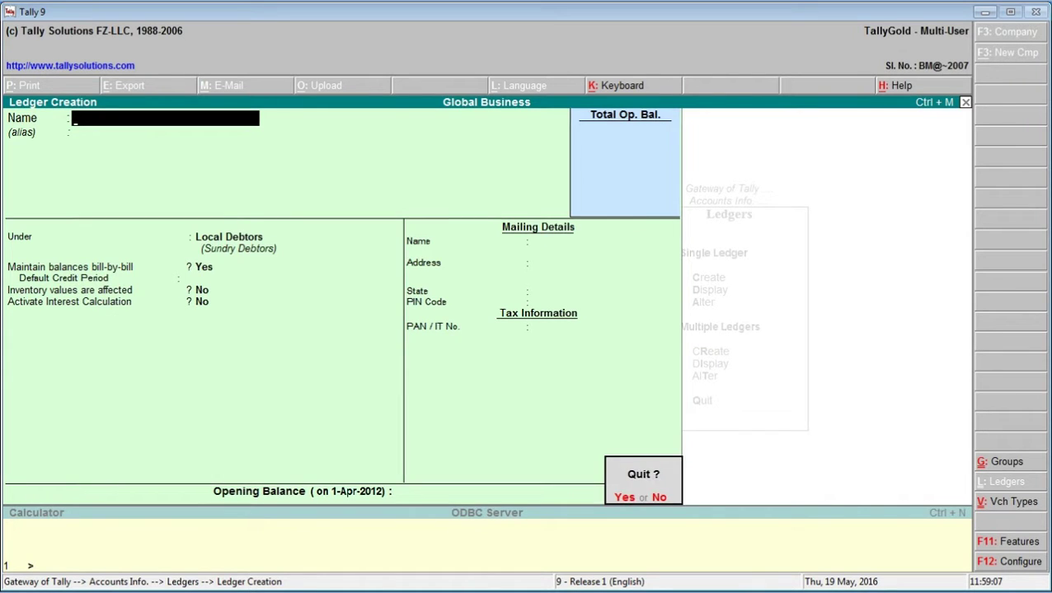
key(y)
key(Escape)
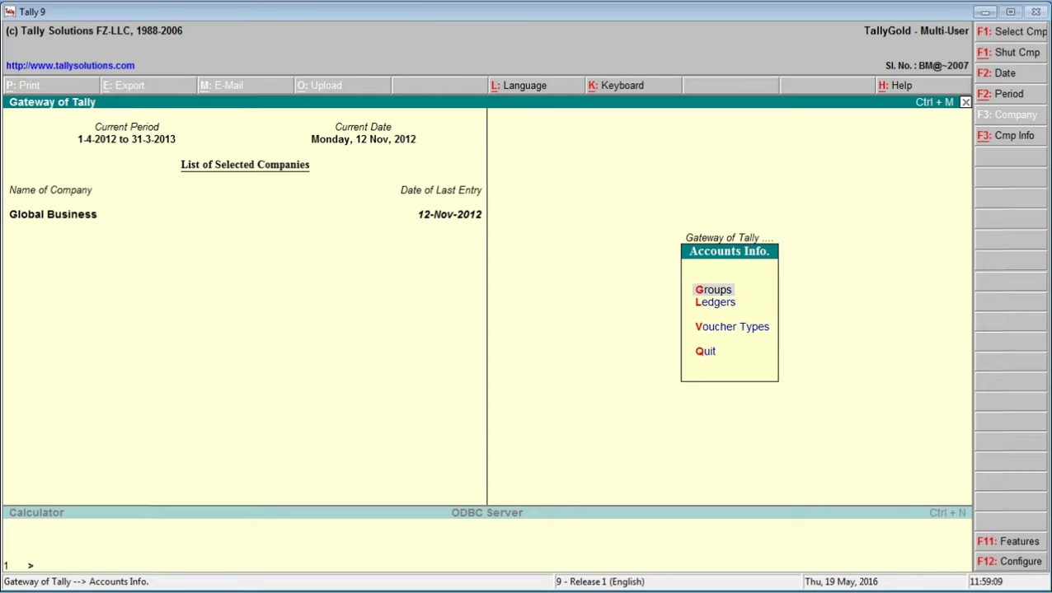
key(Escape)
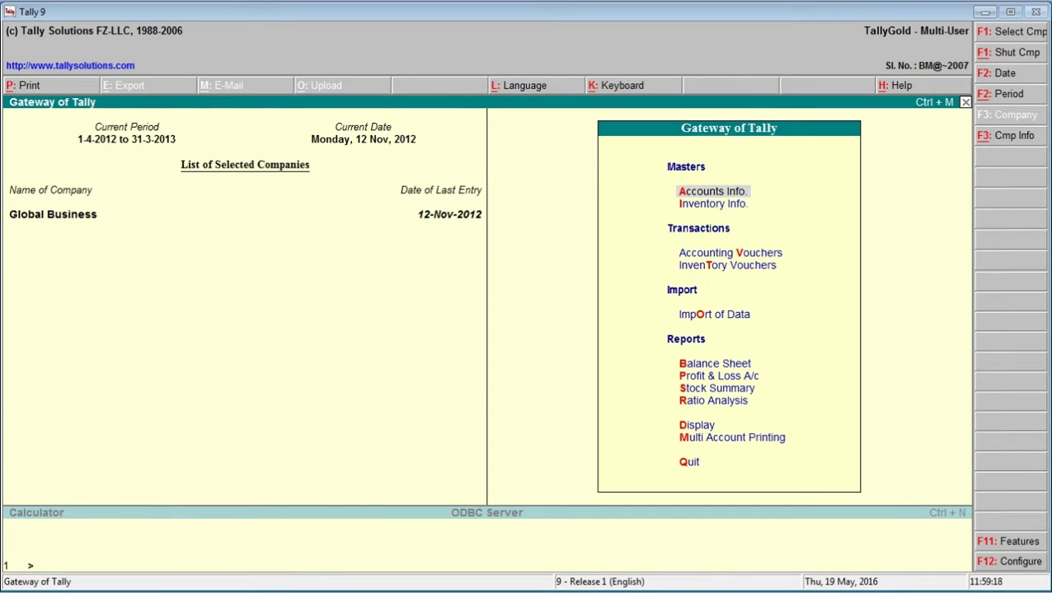
Step: Open a new sales accounting voucher and set its date to 29-6-2012
key(Down)
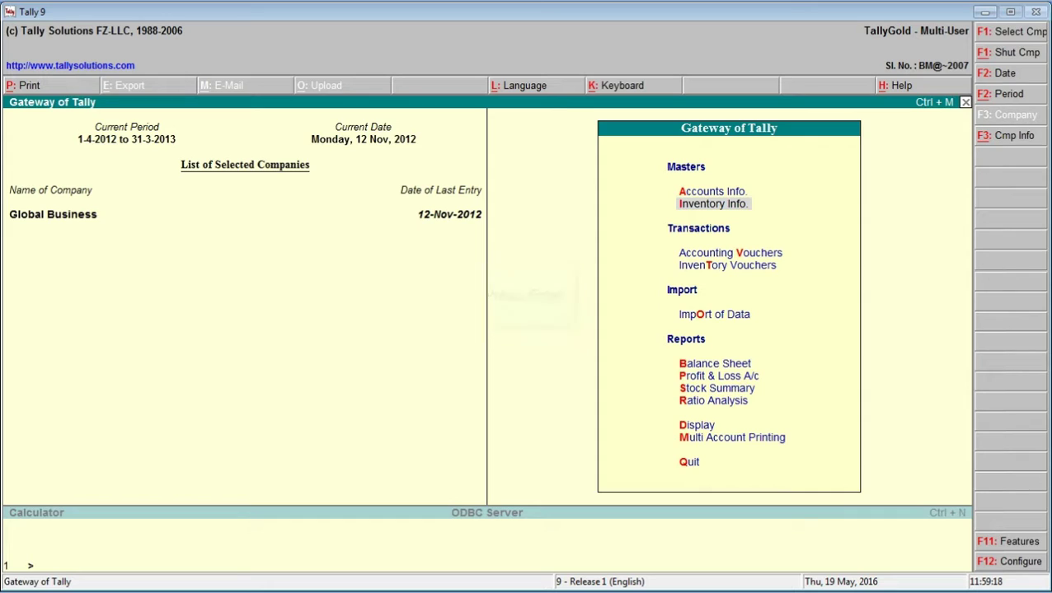
key(v)
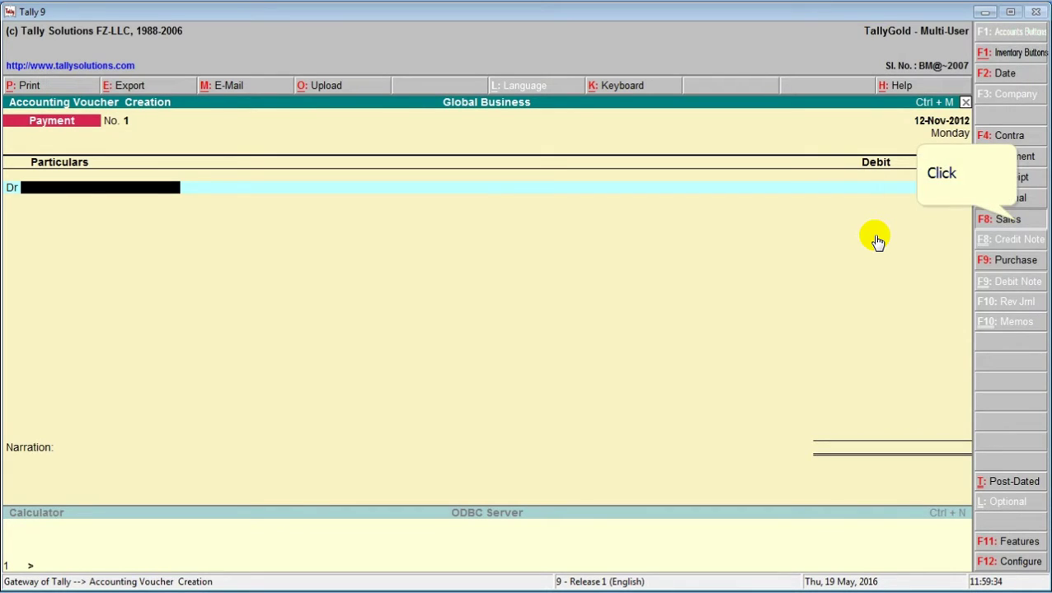
click(1002, 219)
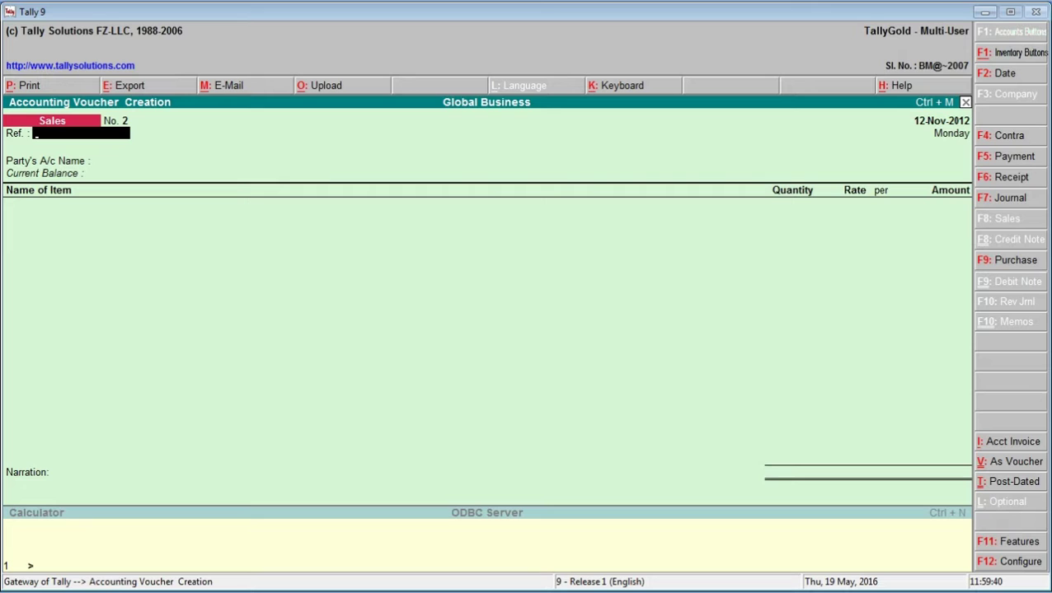
key(F2)
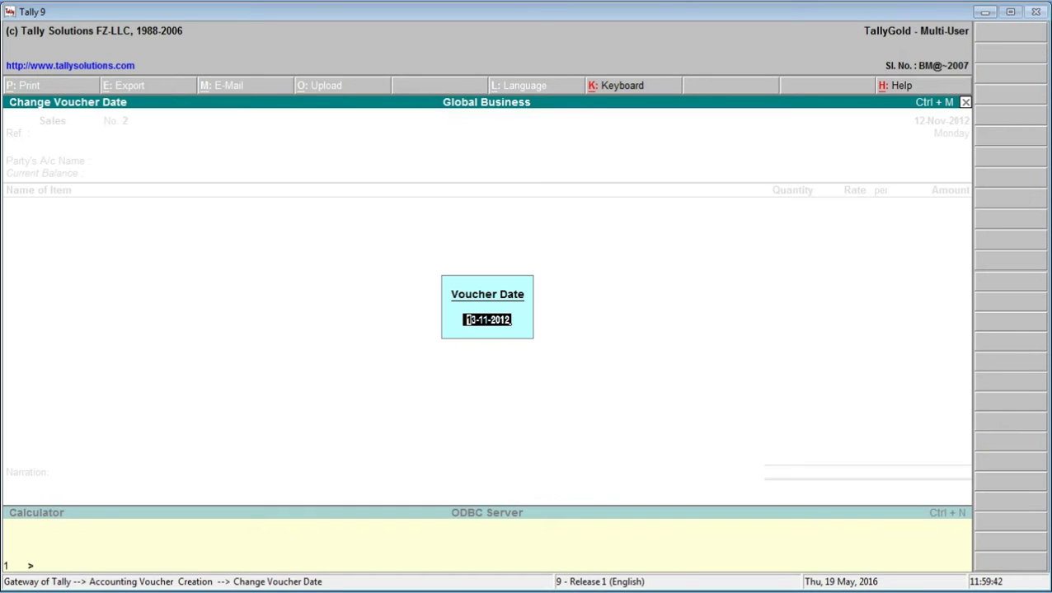
text(29-6-)
key(Return)
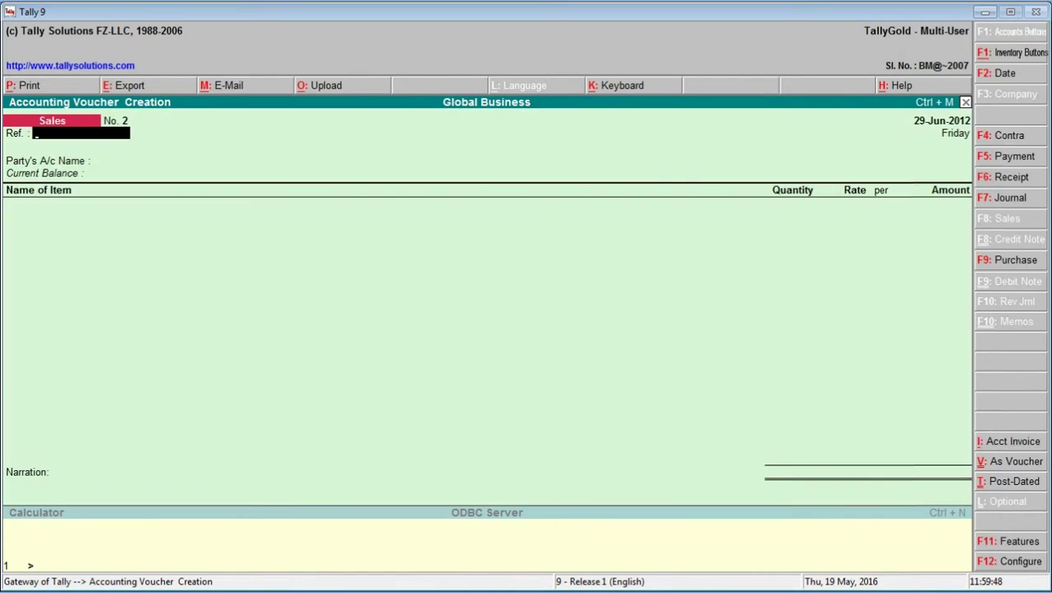
Step: Leave the sales voucher's reference empty and select Data Tech Services as the party account
key(Return)
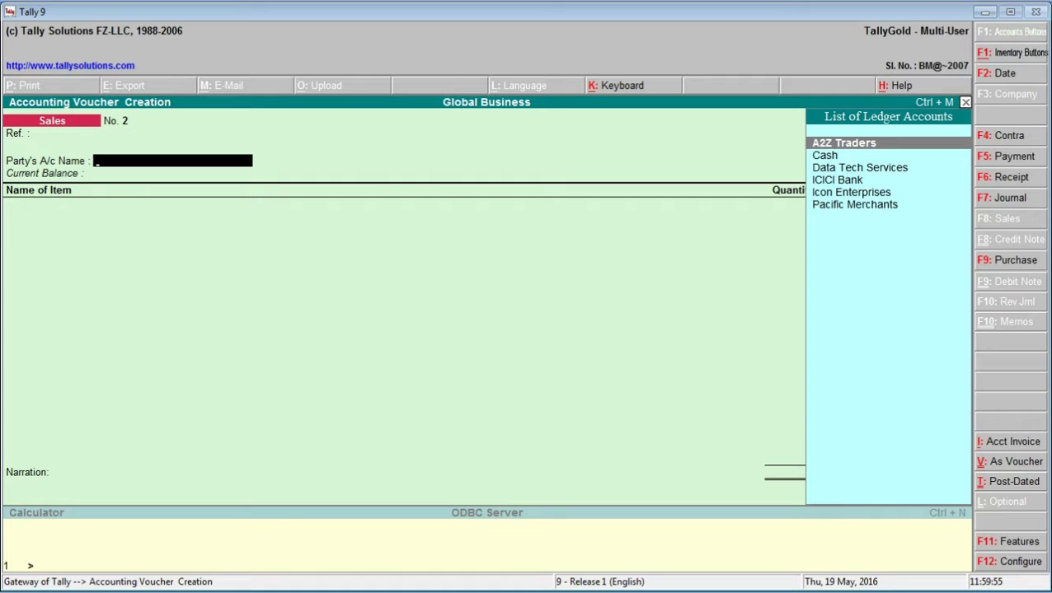
key(Down)
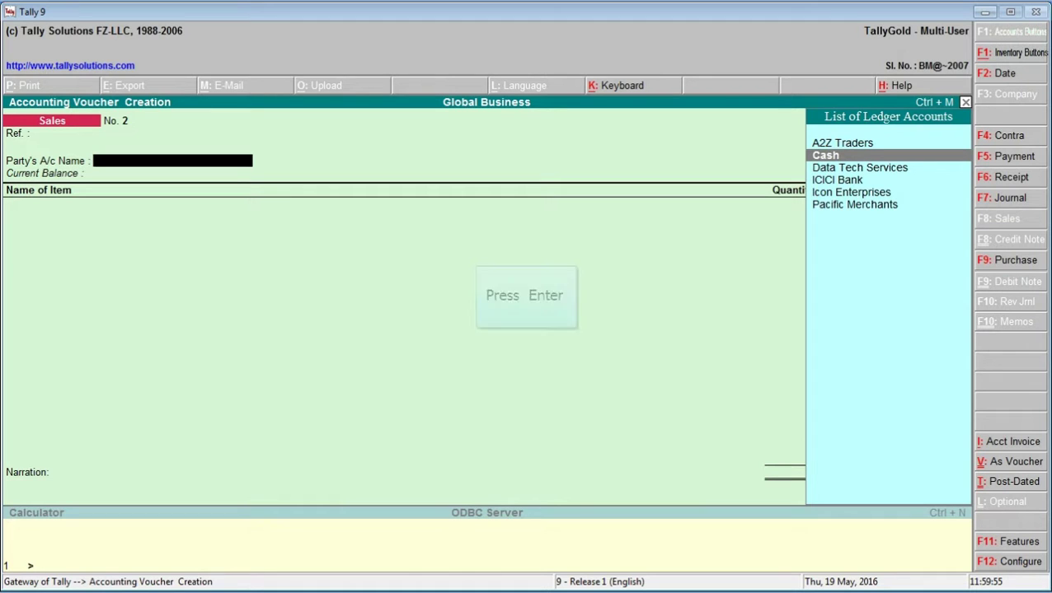
key(Down)
key(Return)
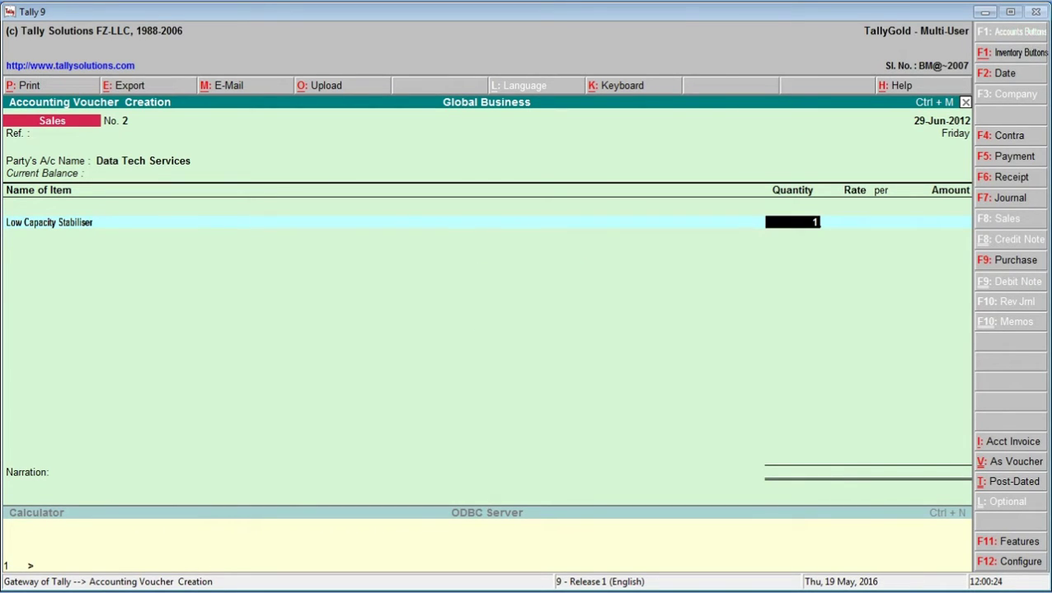
Step: Enter the item Low Capacity Stabiliser with a quantity of 100 Nos. at a rate of 550.00 per Nos
text(00)
key(Return)
text(5)
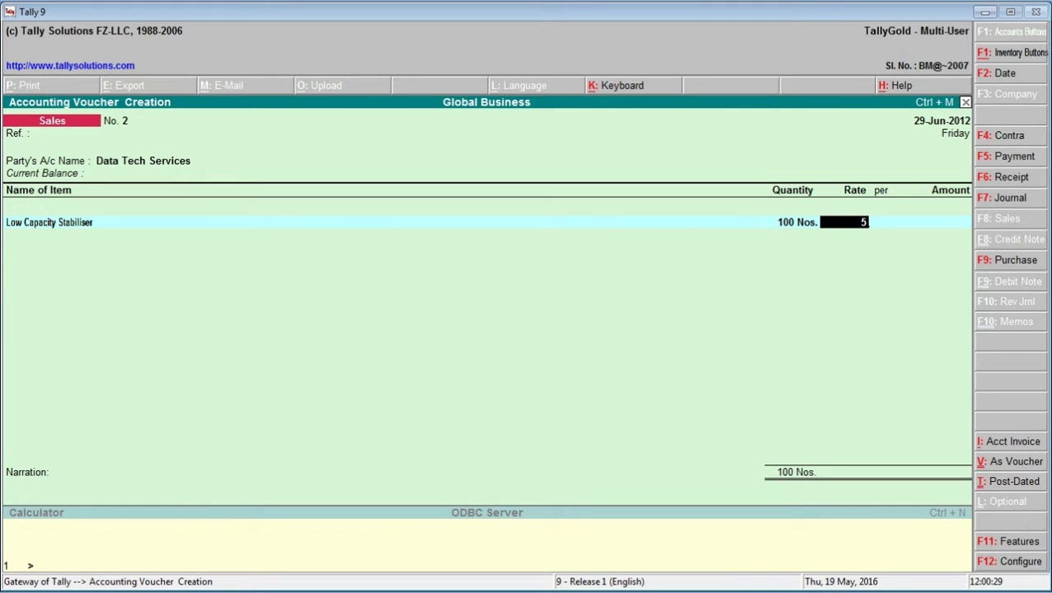
text(50)
key(Return)
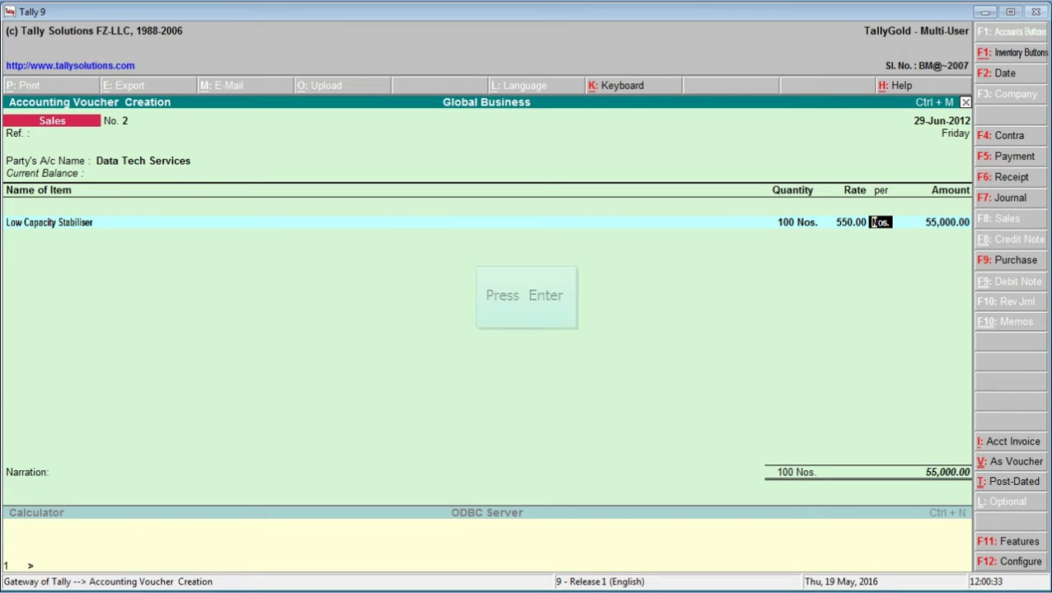
key(Return)
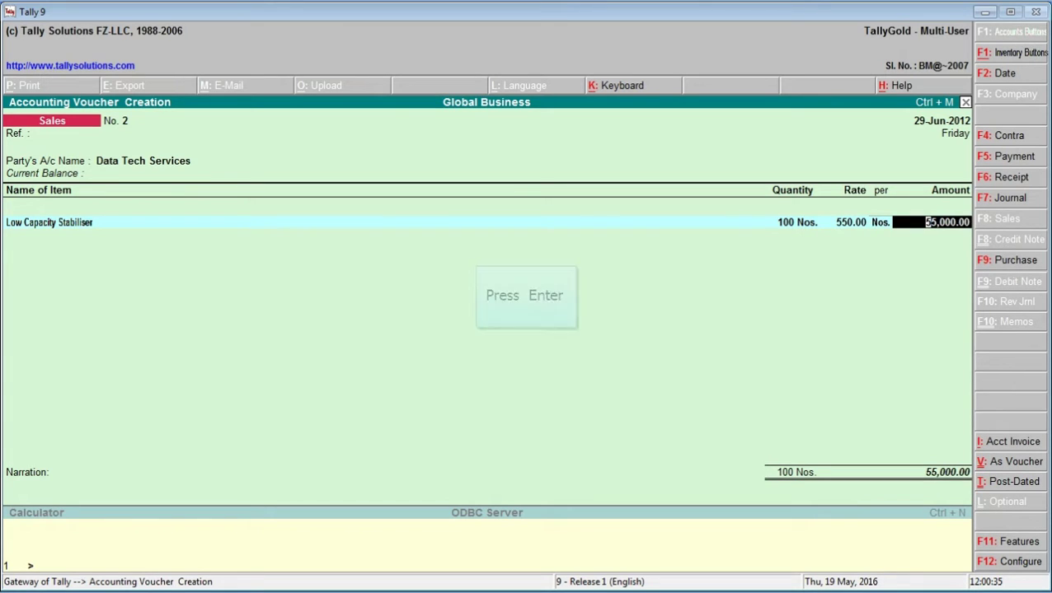
key(Return)
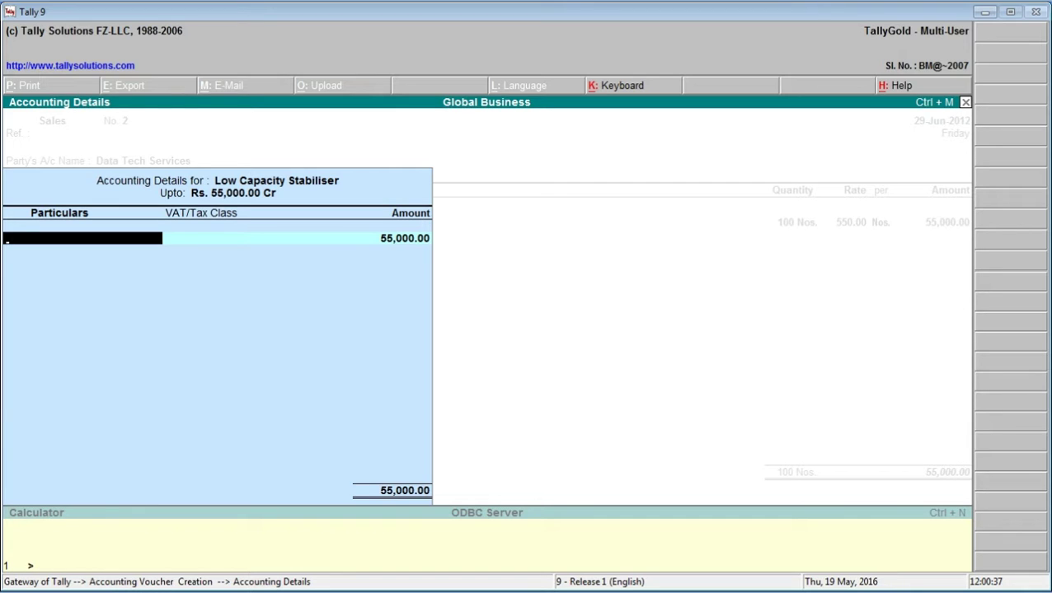
Step: Allocate the full Low Capacity Stabiliser amount to the Sales @ 12.5% ledger with the Sales @ 12.5% VAT/tax class
text(S)
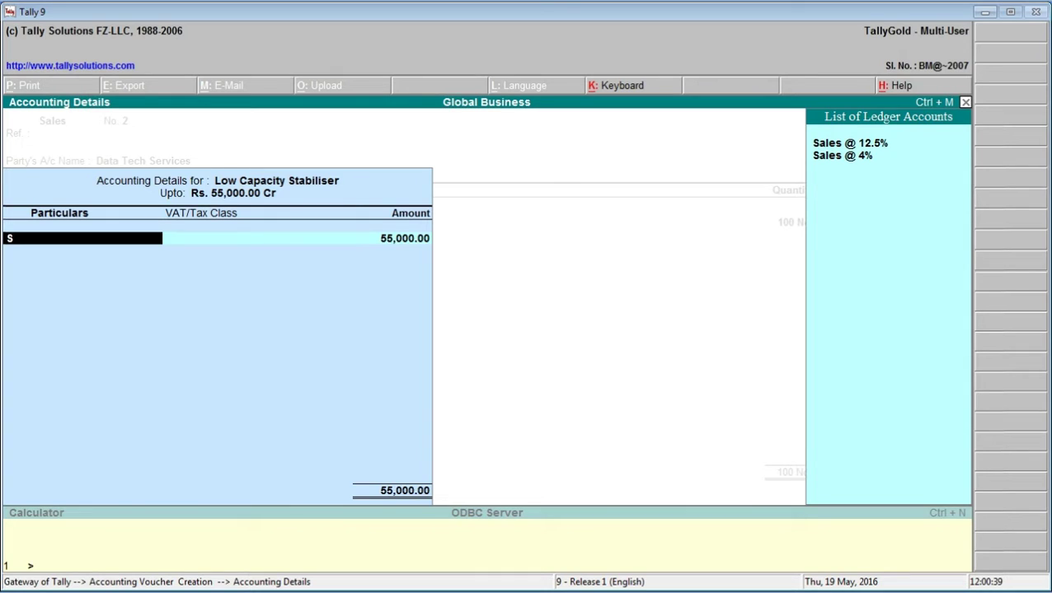
key(Return)
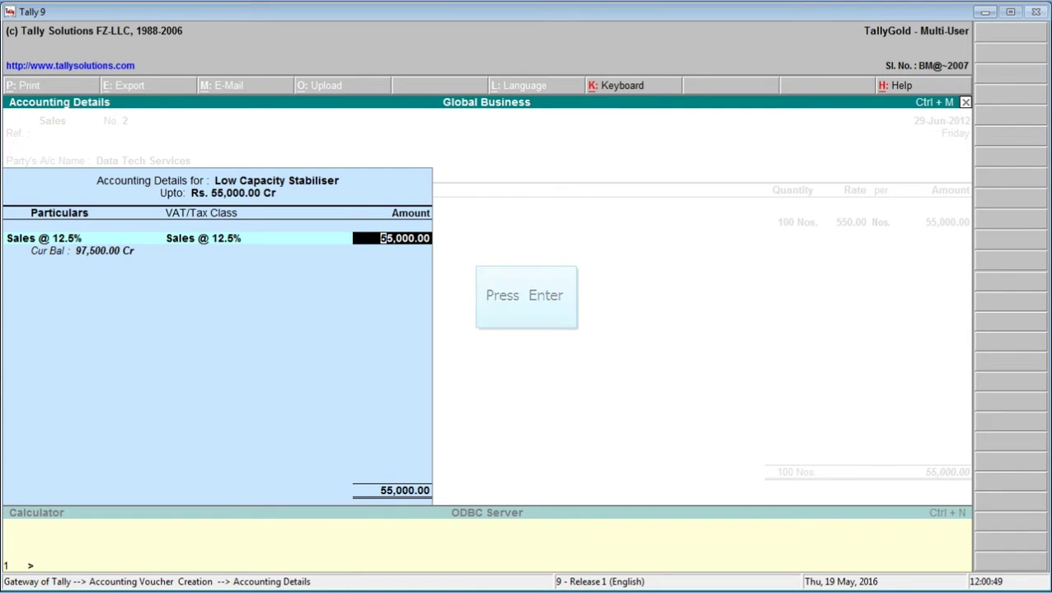
key(Return)
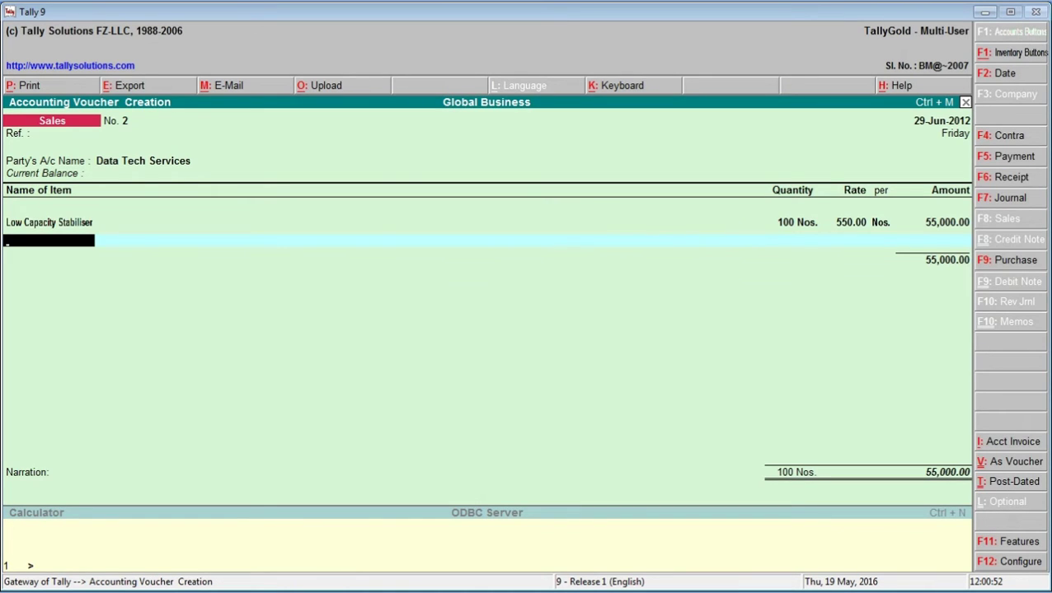
Step: End the item list and add the Output Vat @ 12.5% ledger to the voucher, accepting its calculated amount
key(Return)
text(O)
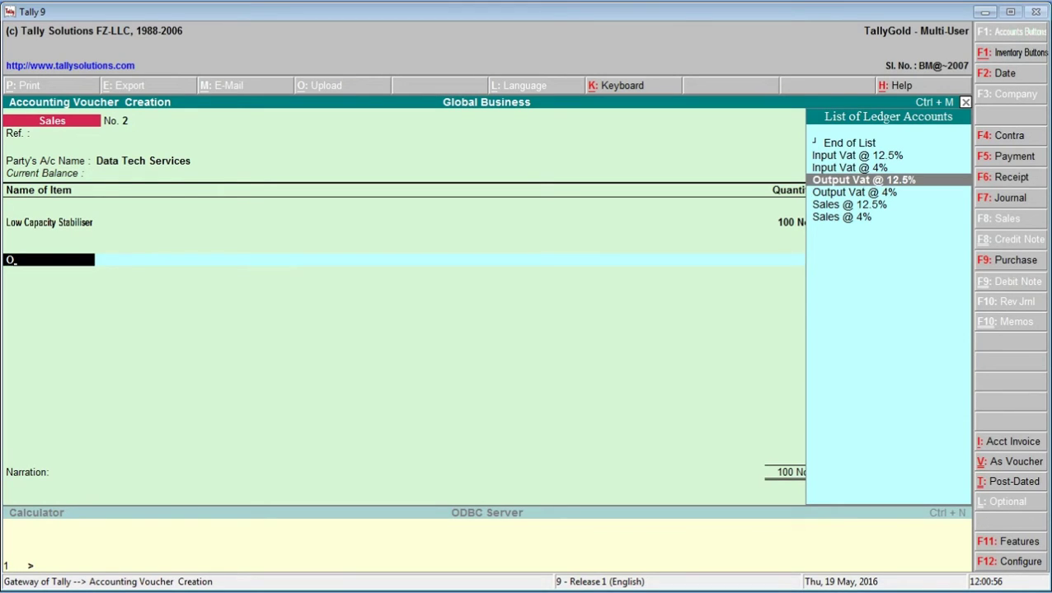
key(Down)
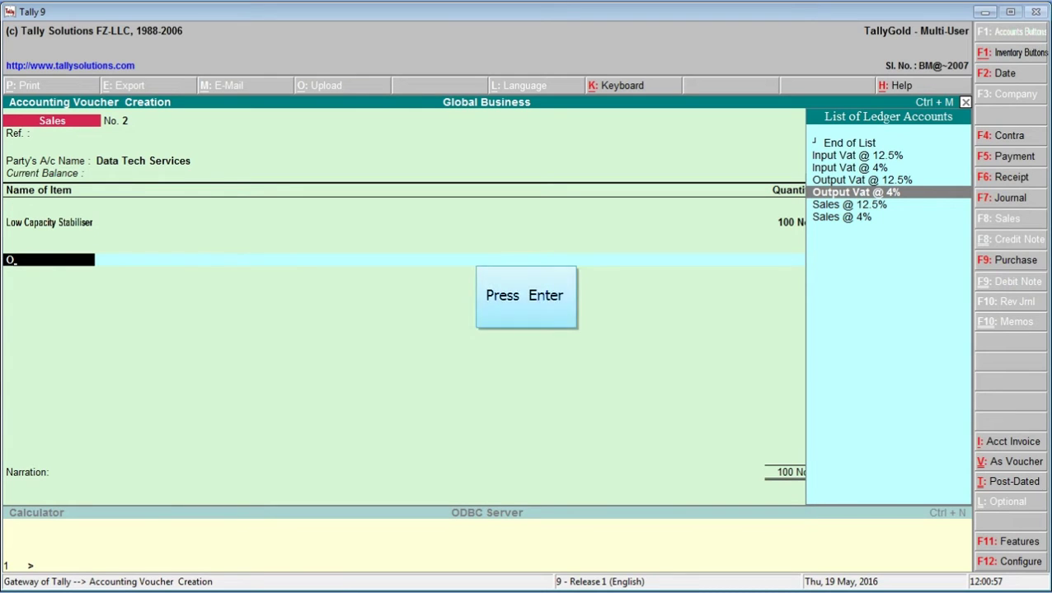
key(Up)
key(Return)
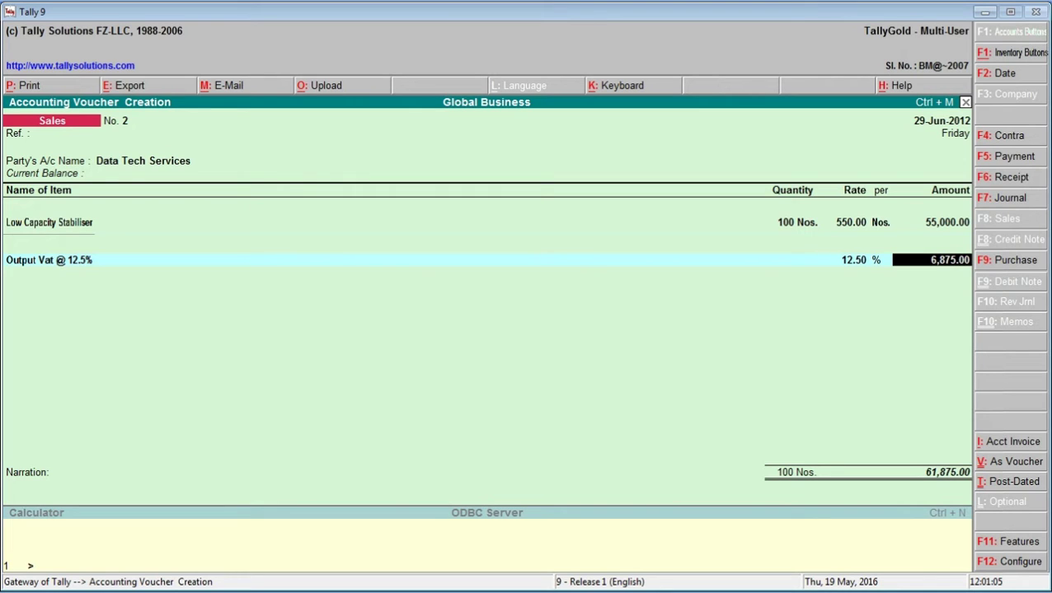
key(Return)
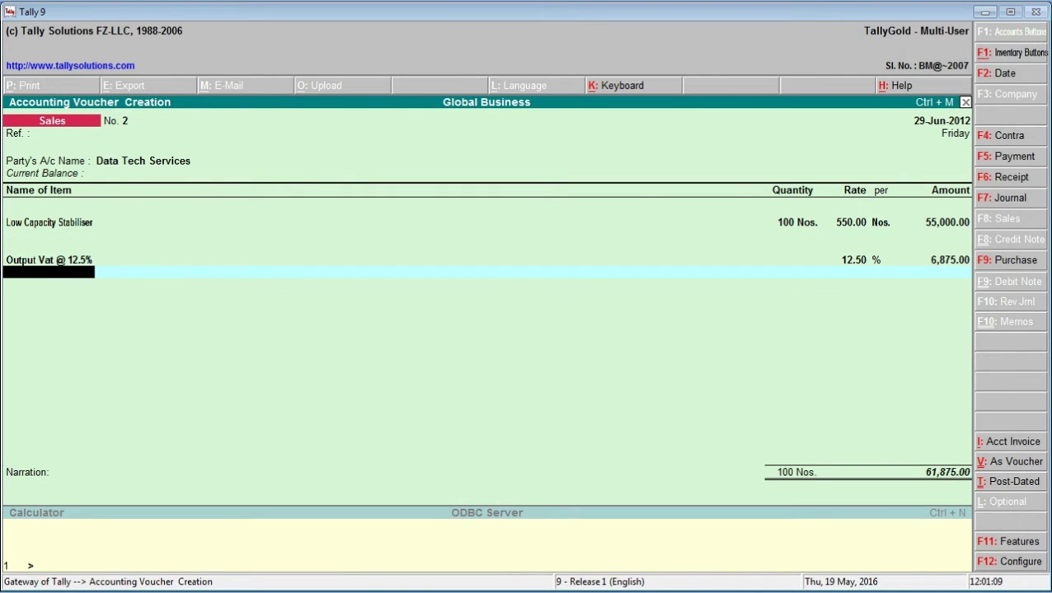
key(Return)
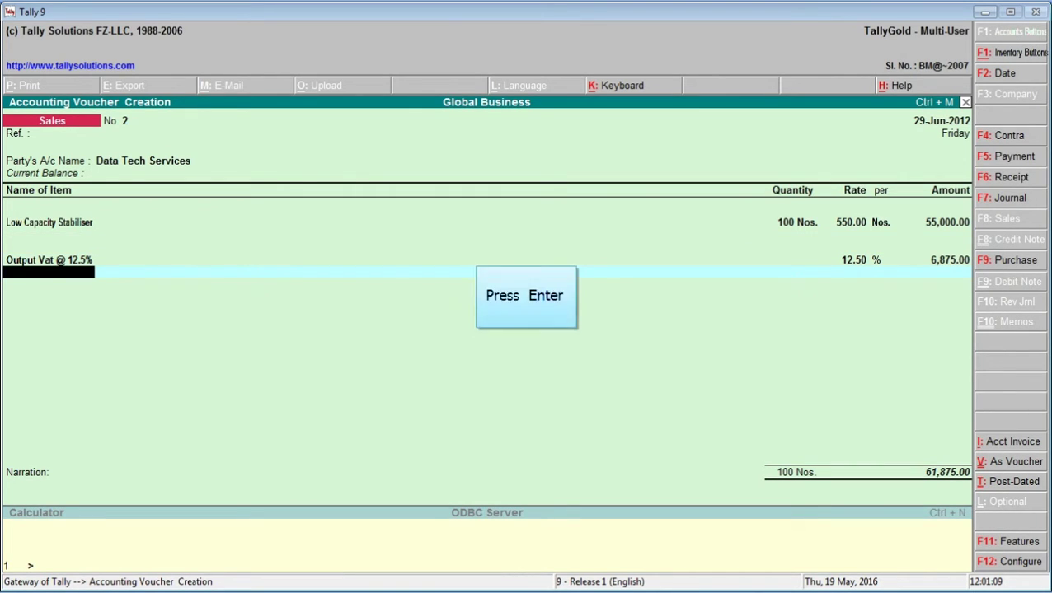
key(Return)
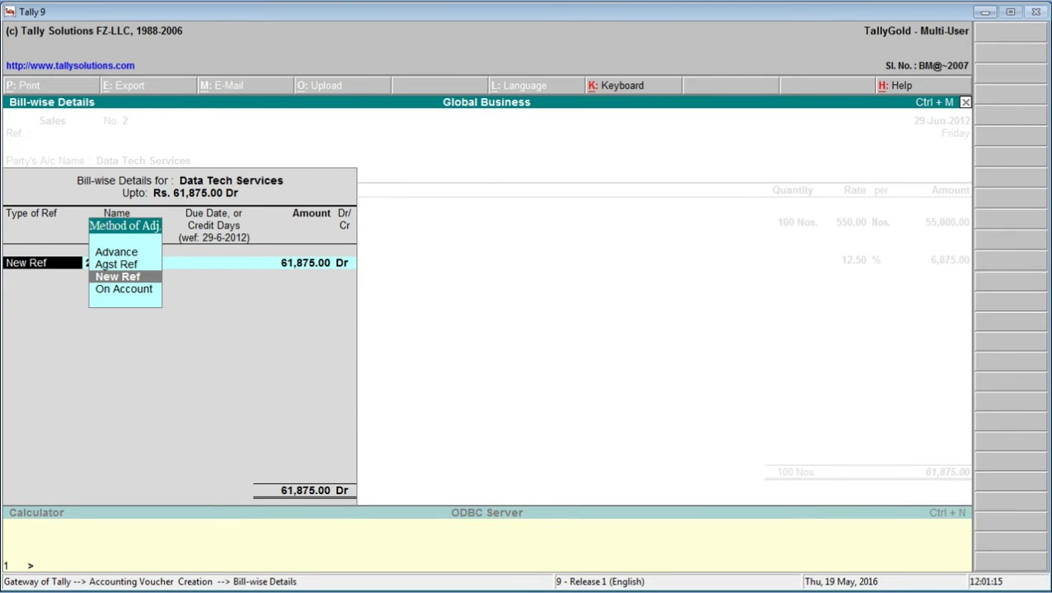
Step: Set the bill-wise details for Data Tech Services to New Ref named Dts-1, with no due date or credit days
key(Return)
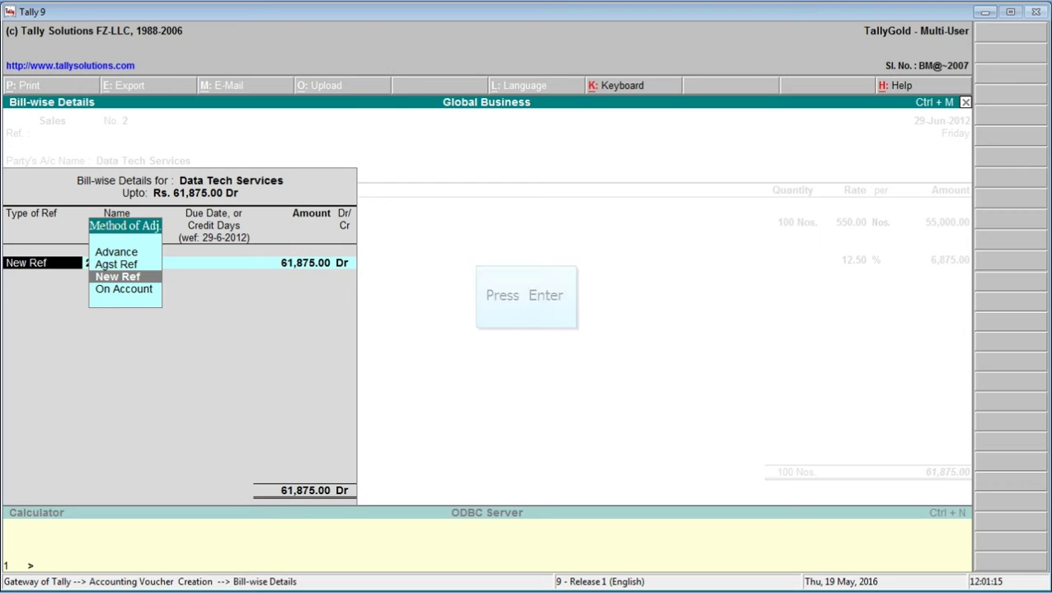
text(D)
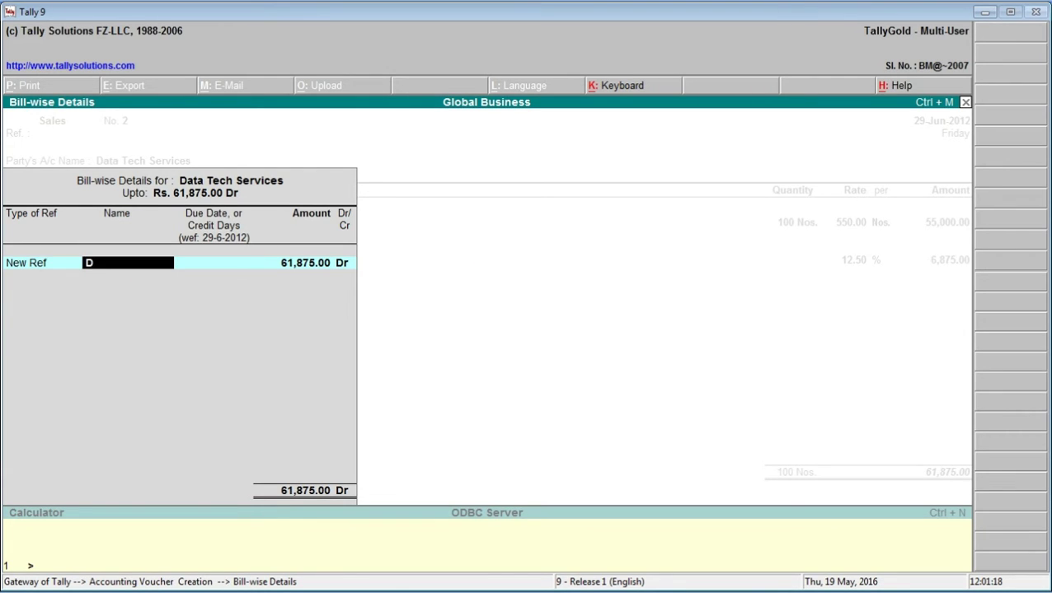
text(ts-1)
key(Return)
key(Return)
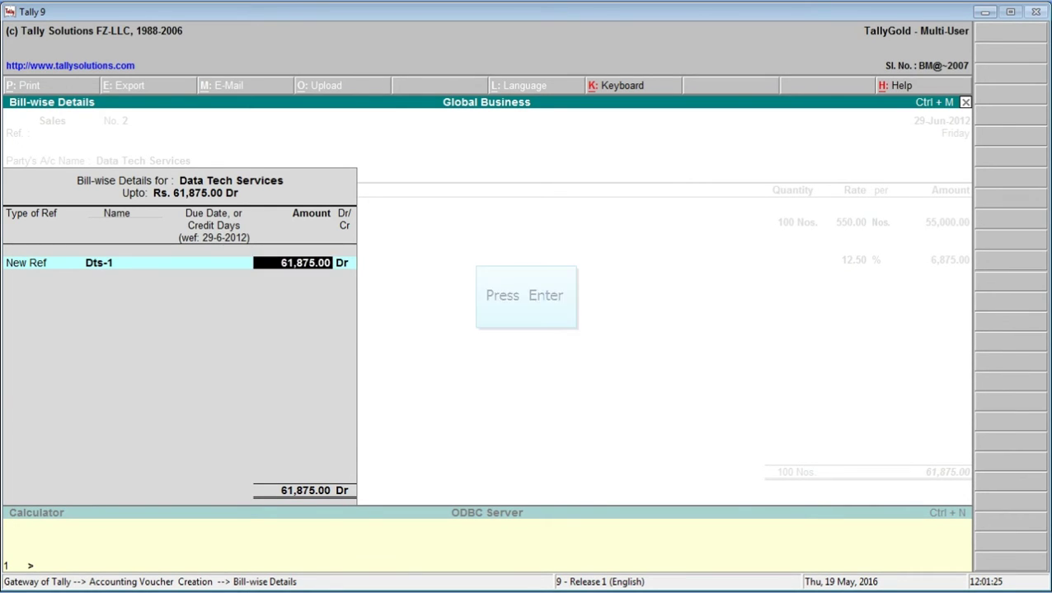
Step: Accept the bill's full debit amount and save the sales voucher without a narration
key(Return)
key(Return)
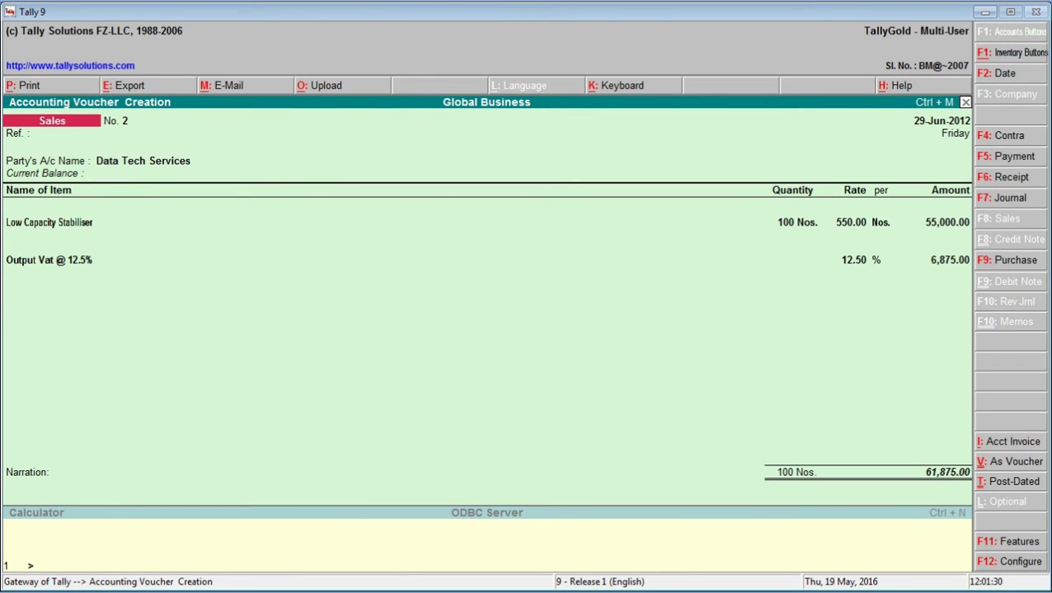
key(Return)
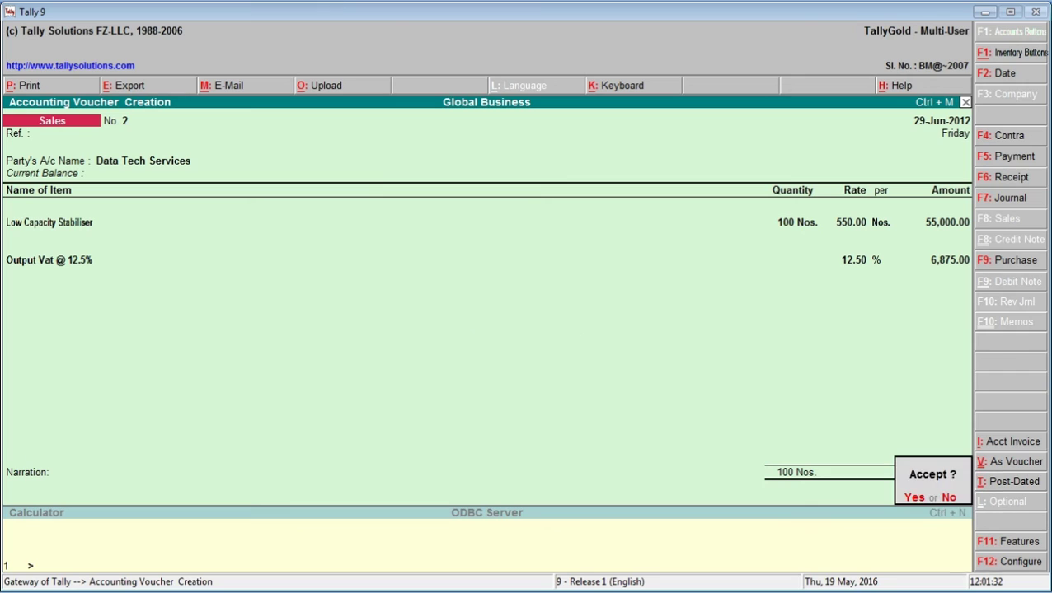
key(Return)
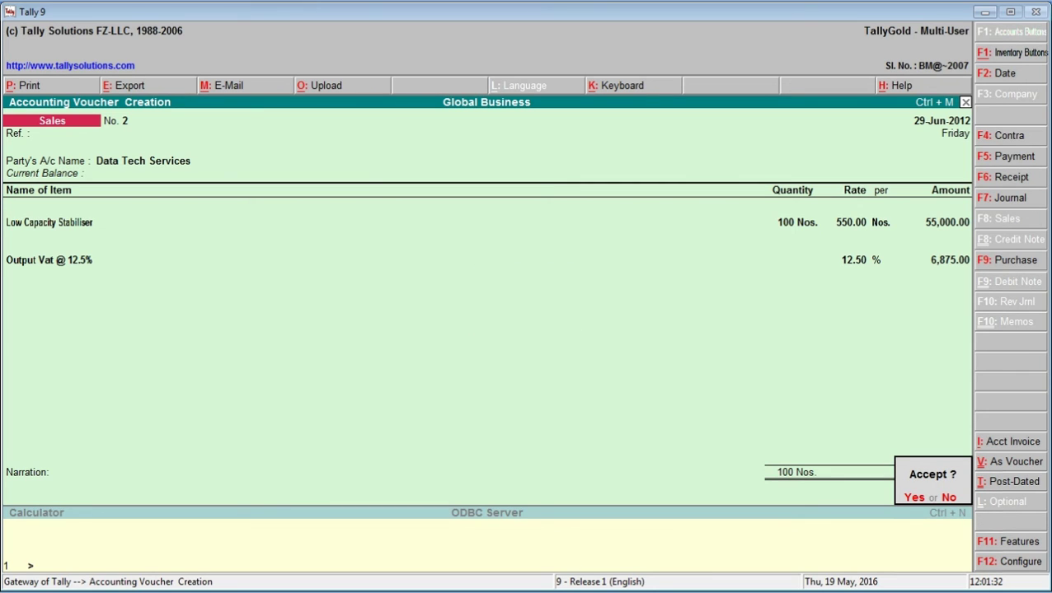